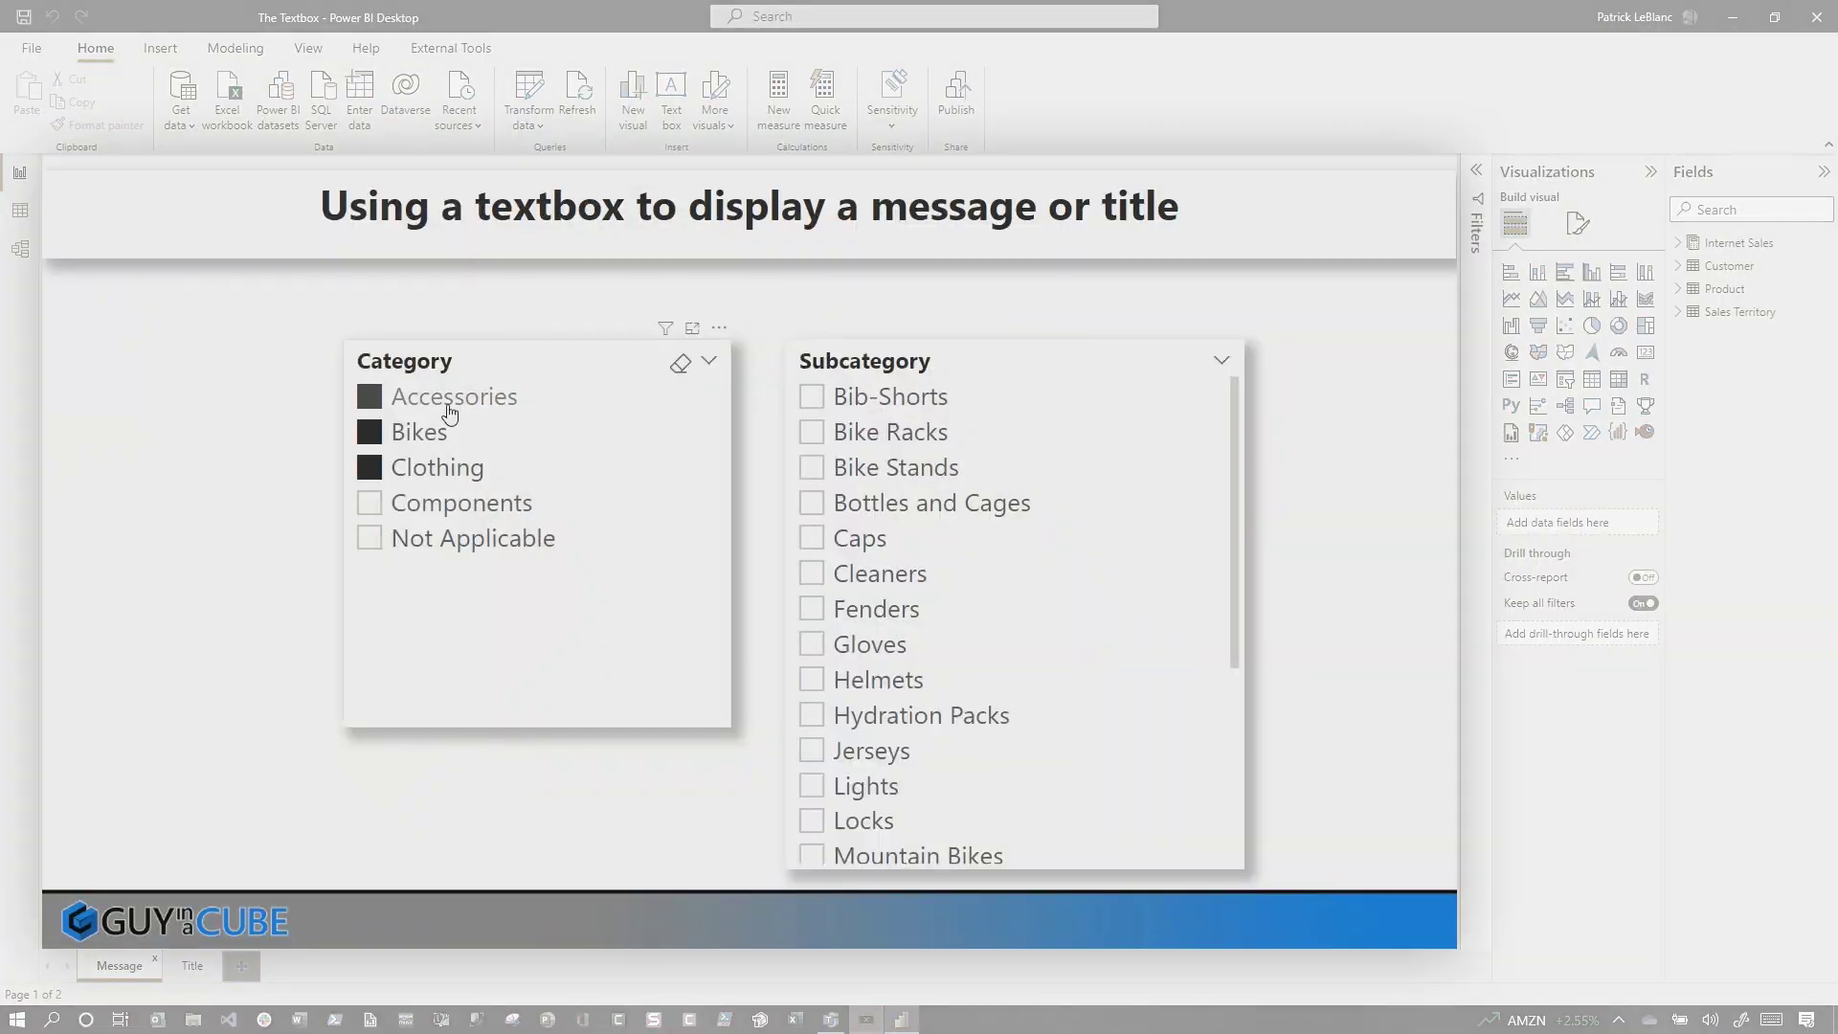
Step: Clear the Category slicer selections so every subcategory is listed
left_click(412, 431)
left_click(413, 436)
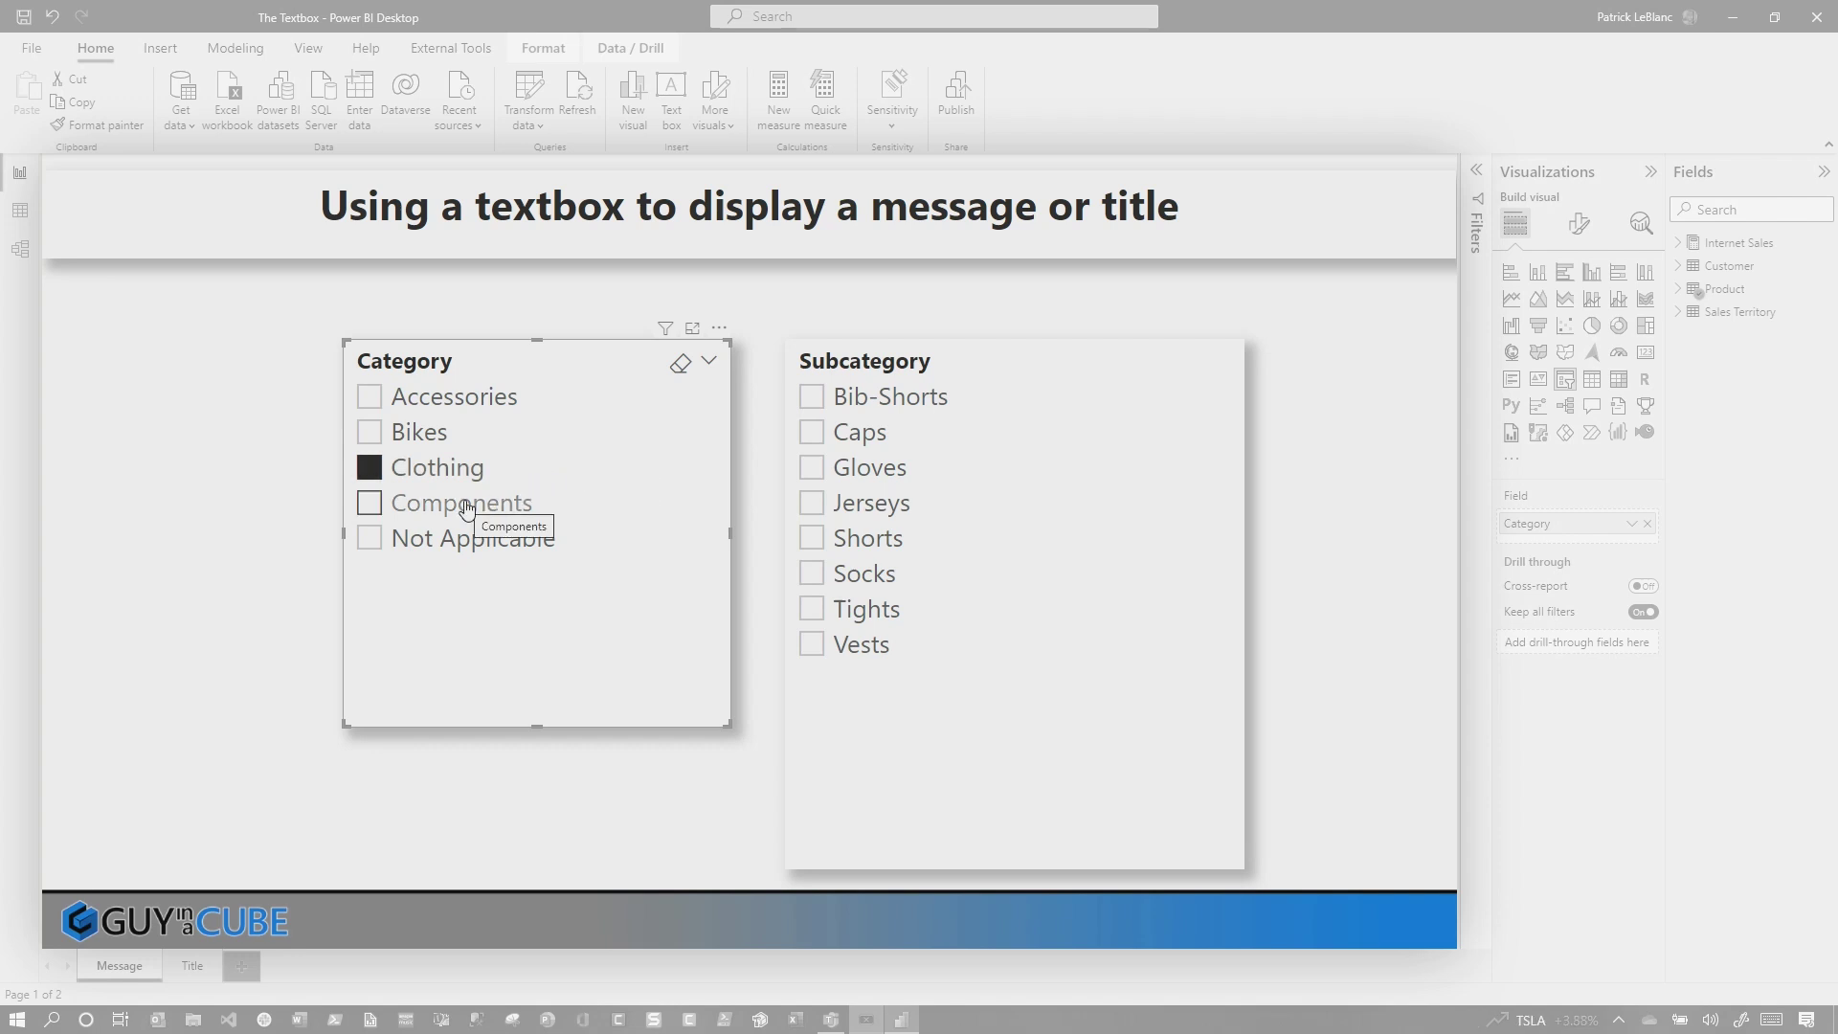
left_click(437, 477)
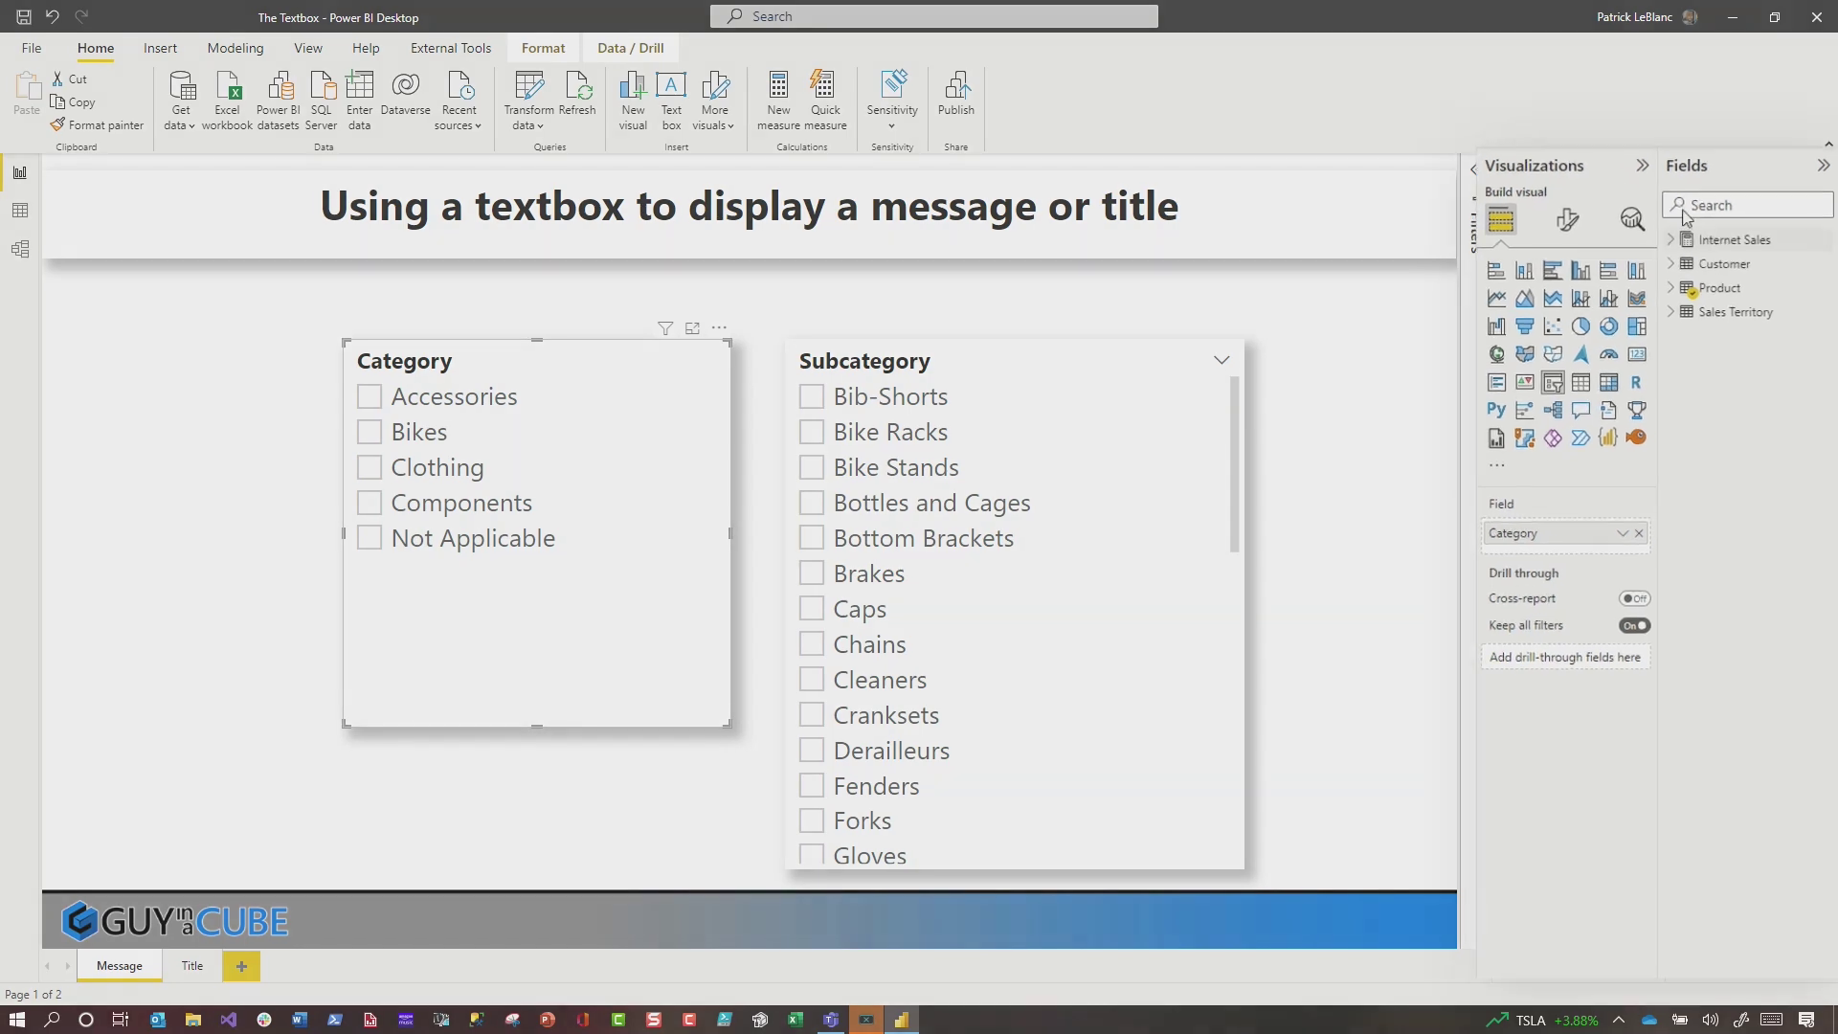
Step: Inspect the Display Message measure under Internet Sales, then filter Category to Accessories
left_click(1536, 180)
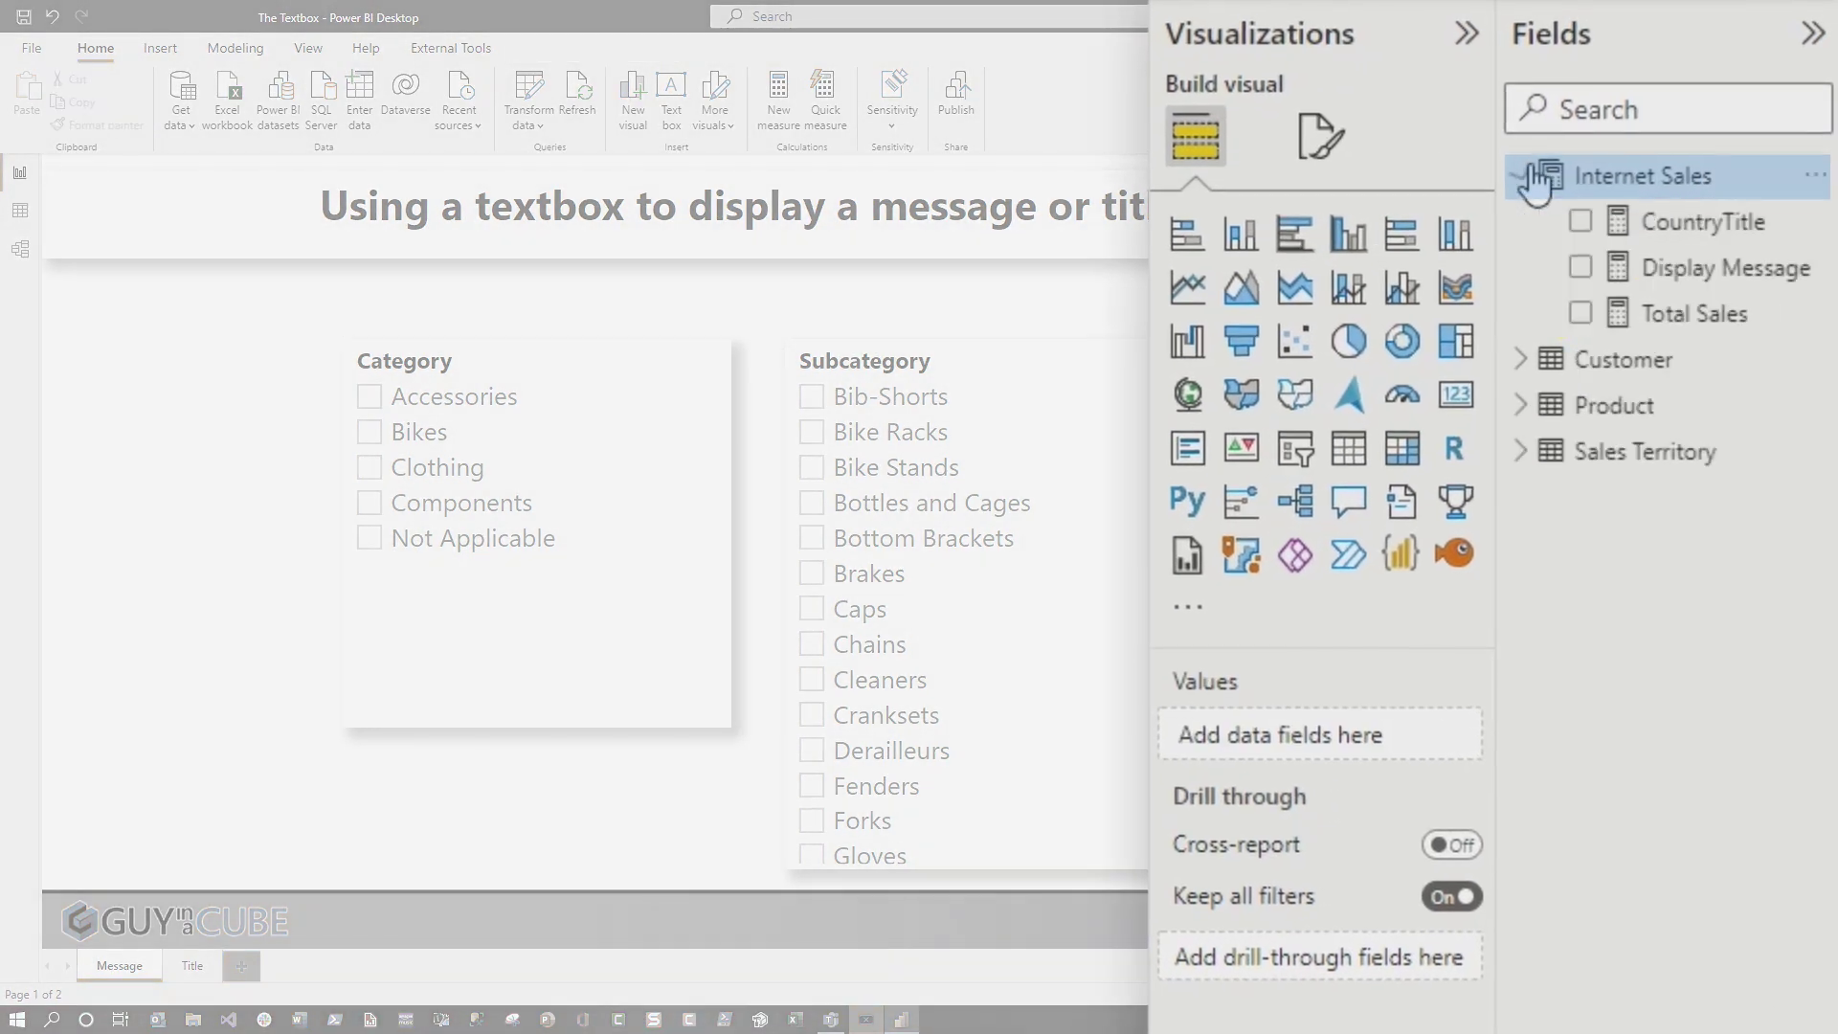
left_click(1774, 288)
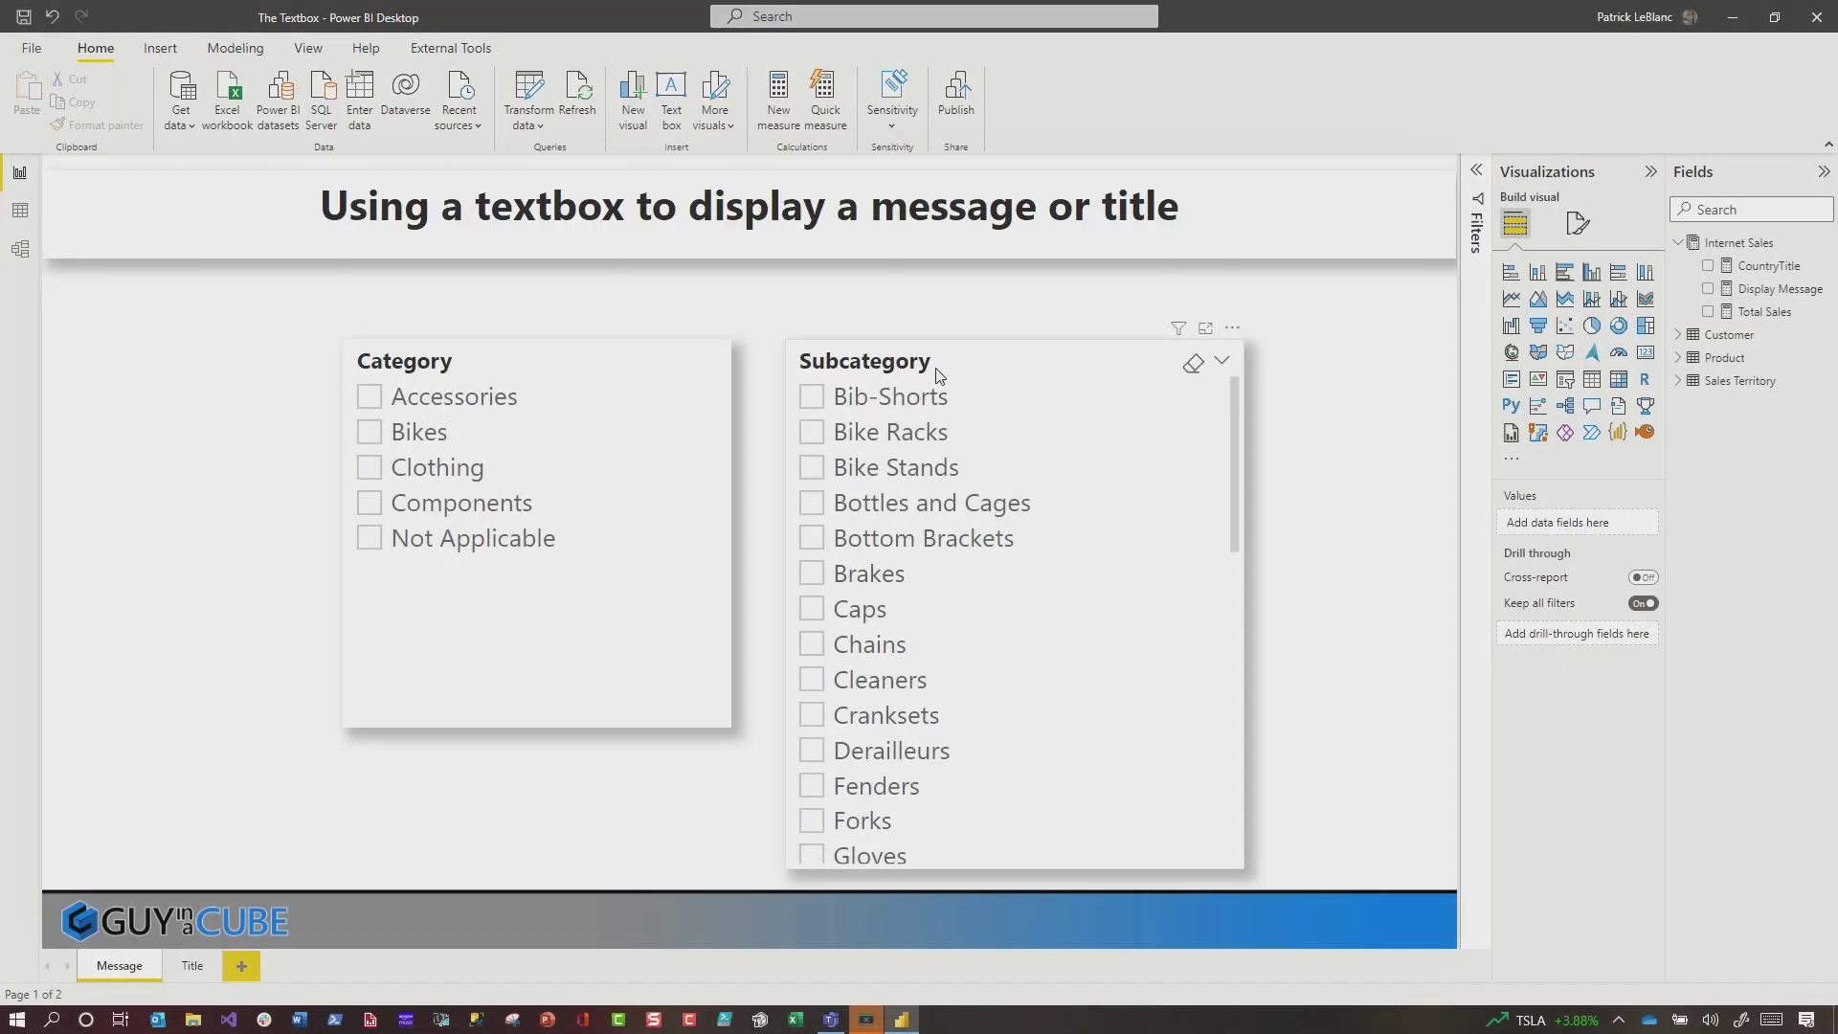
left_click(459, 412)
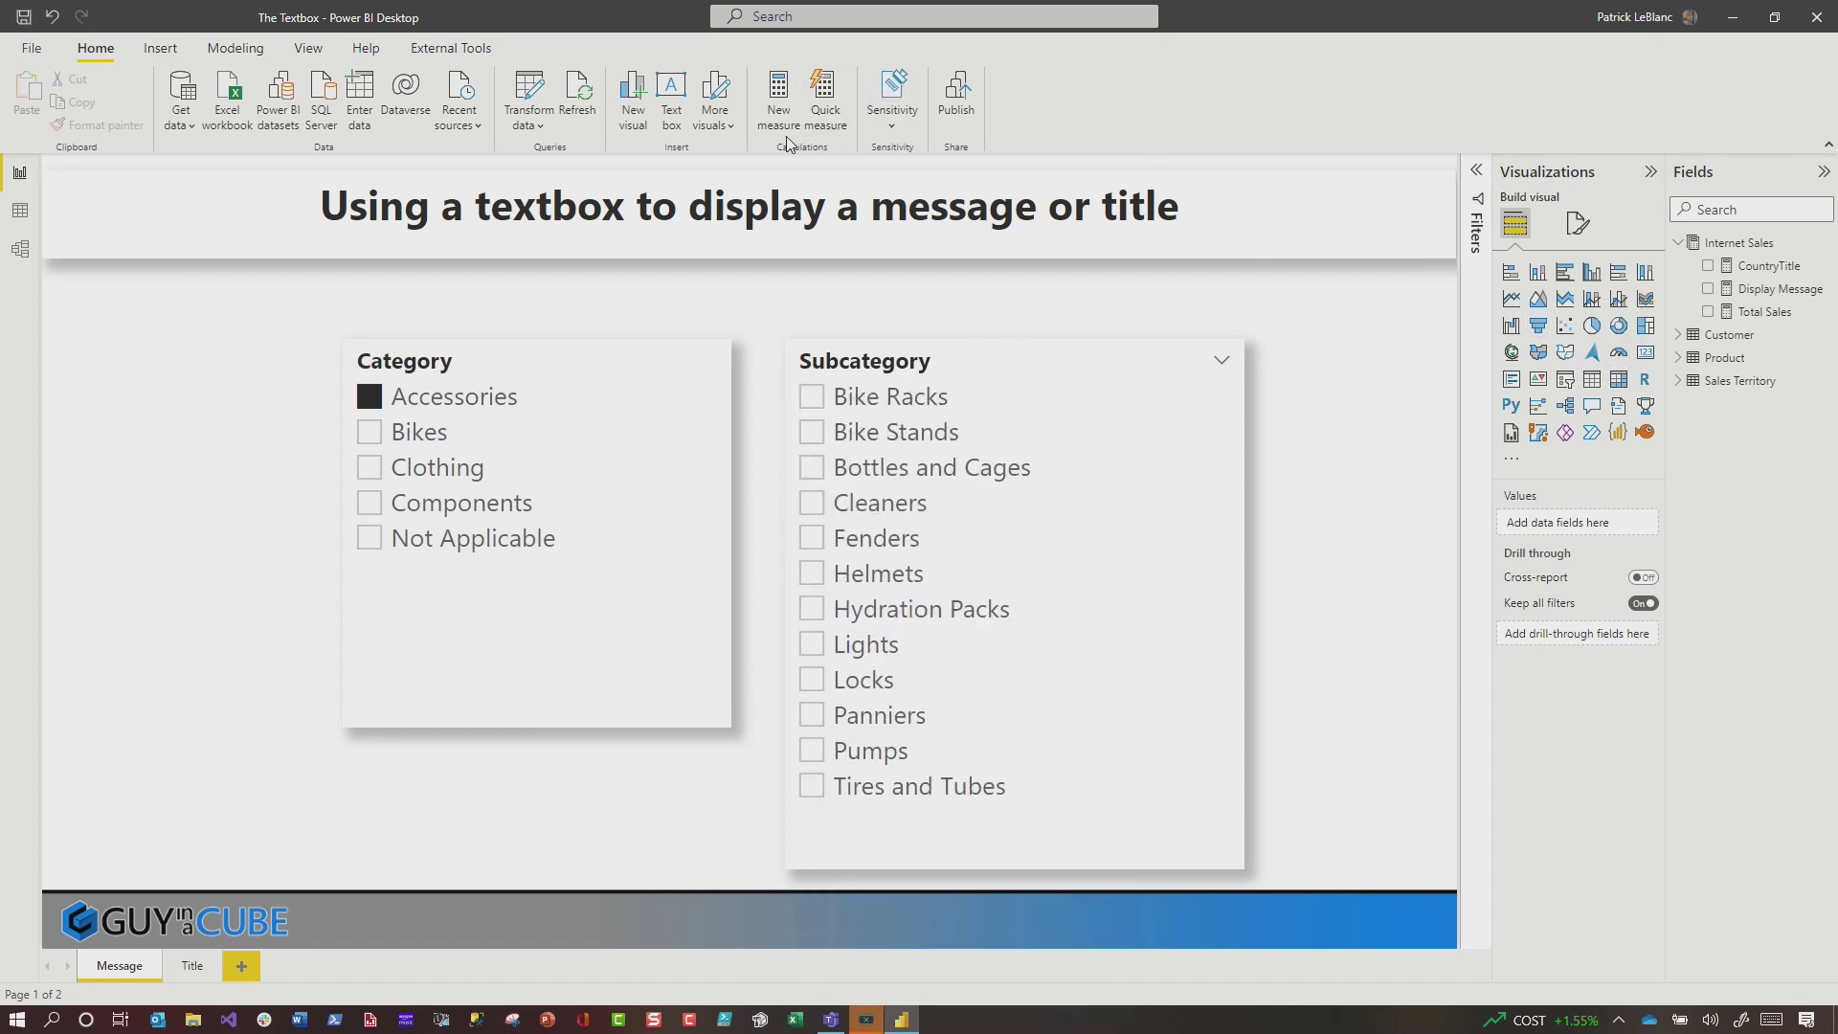
Step: Add a card showing the Display Message measure and move it above the Subcategory slicer
left_click(1644, 354)
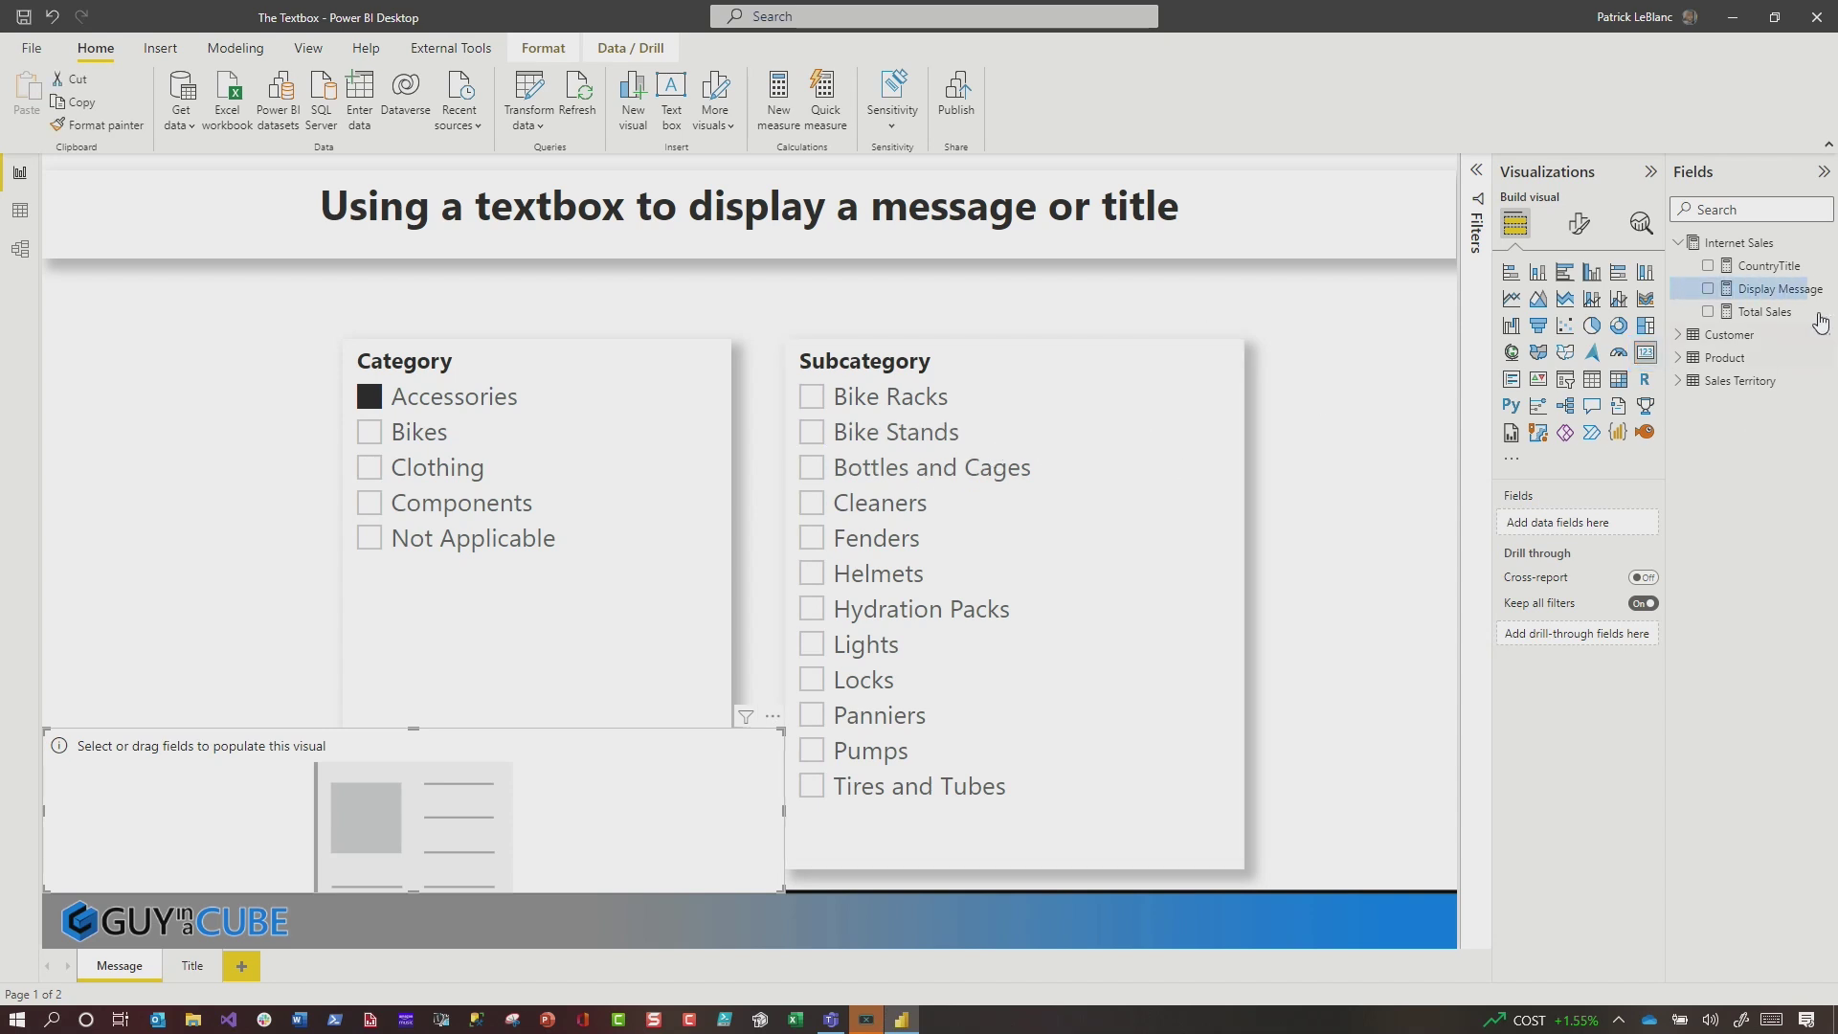
left_click_drag(1800, 299, 639, 737)
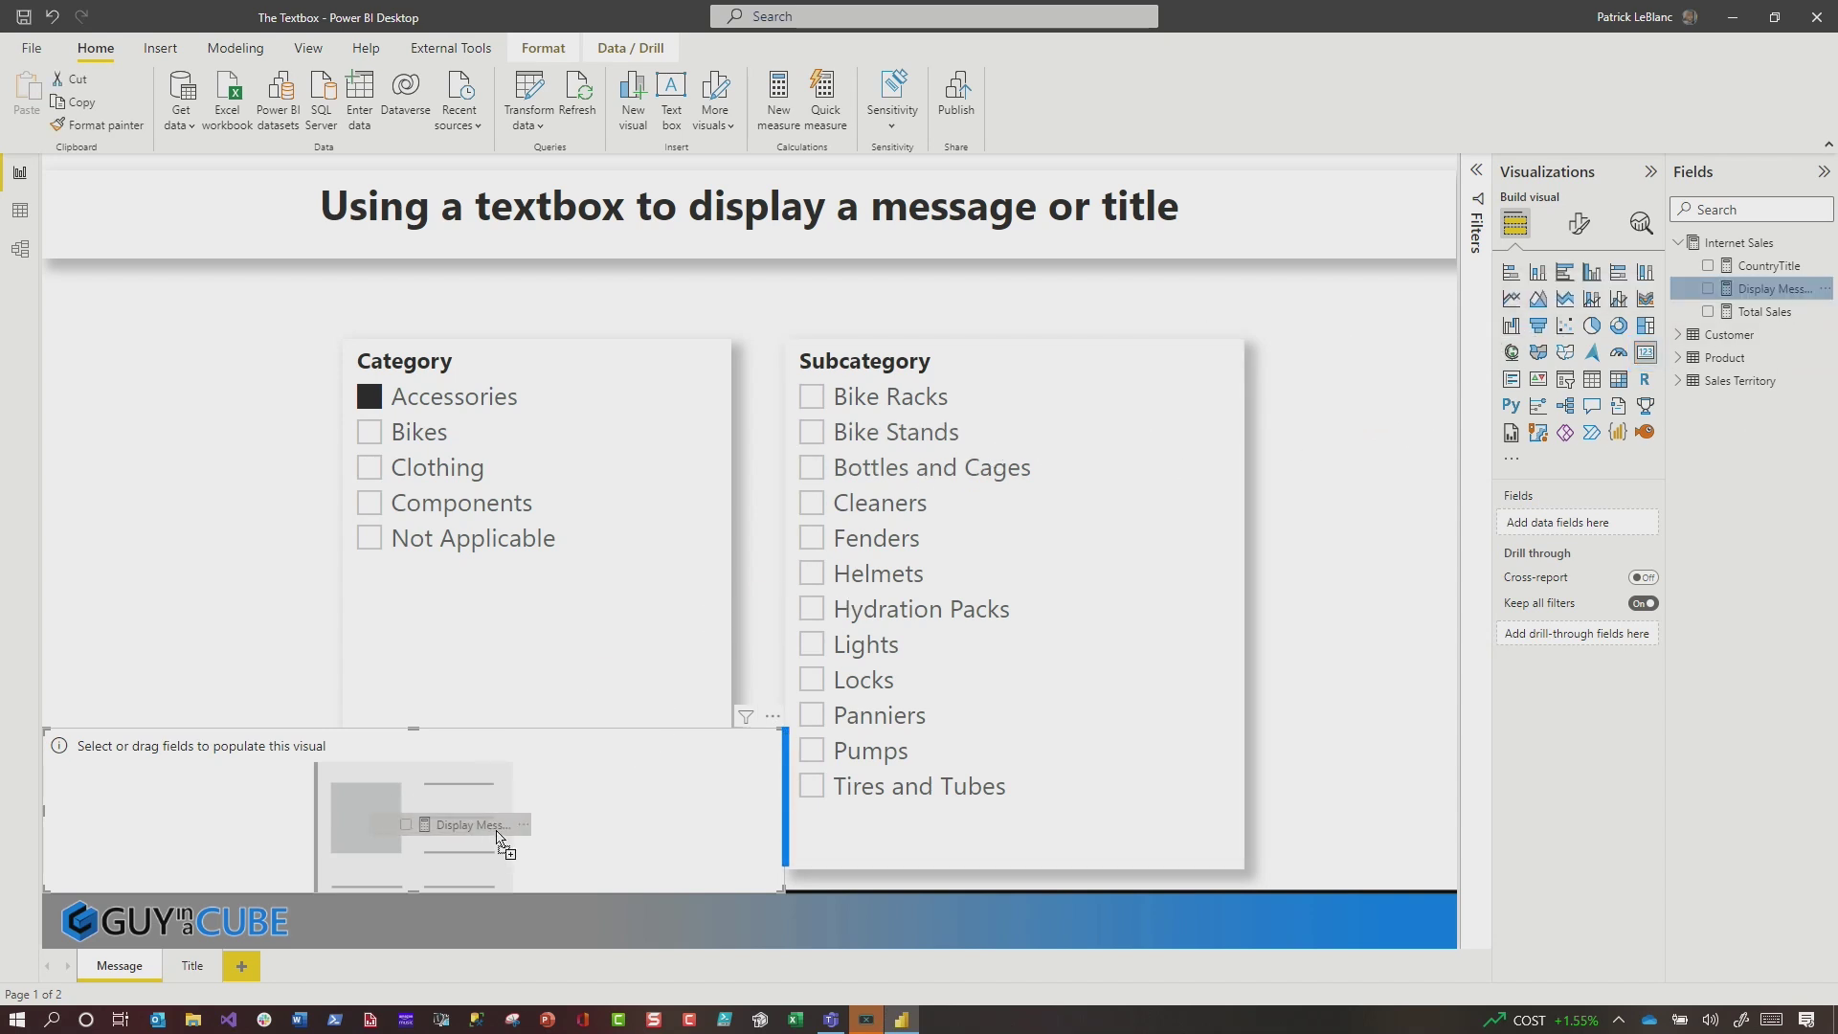
left_click_drag(497, 838, 501, 831)
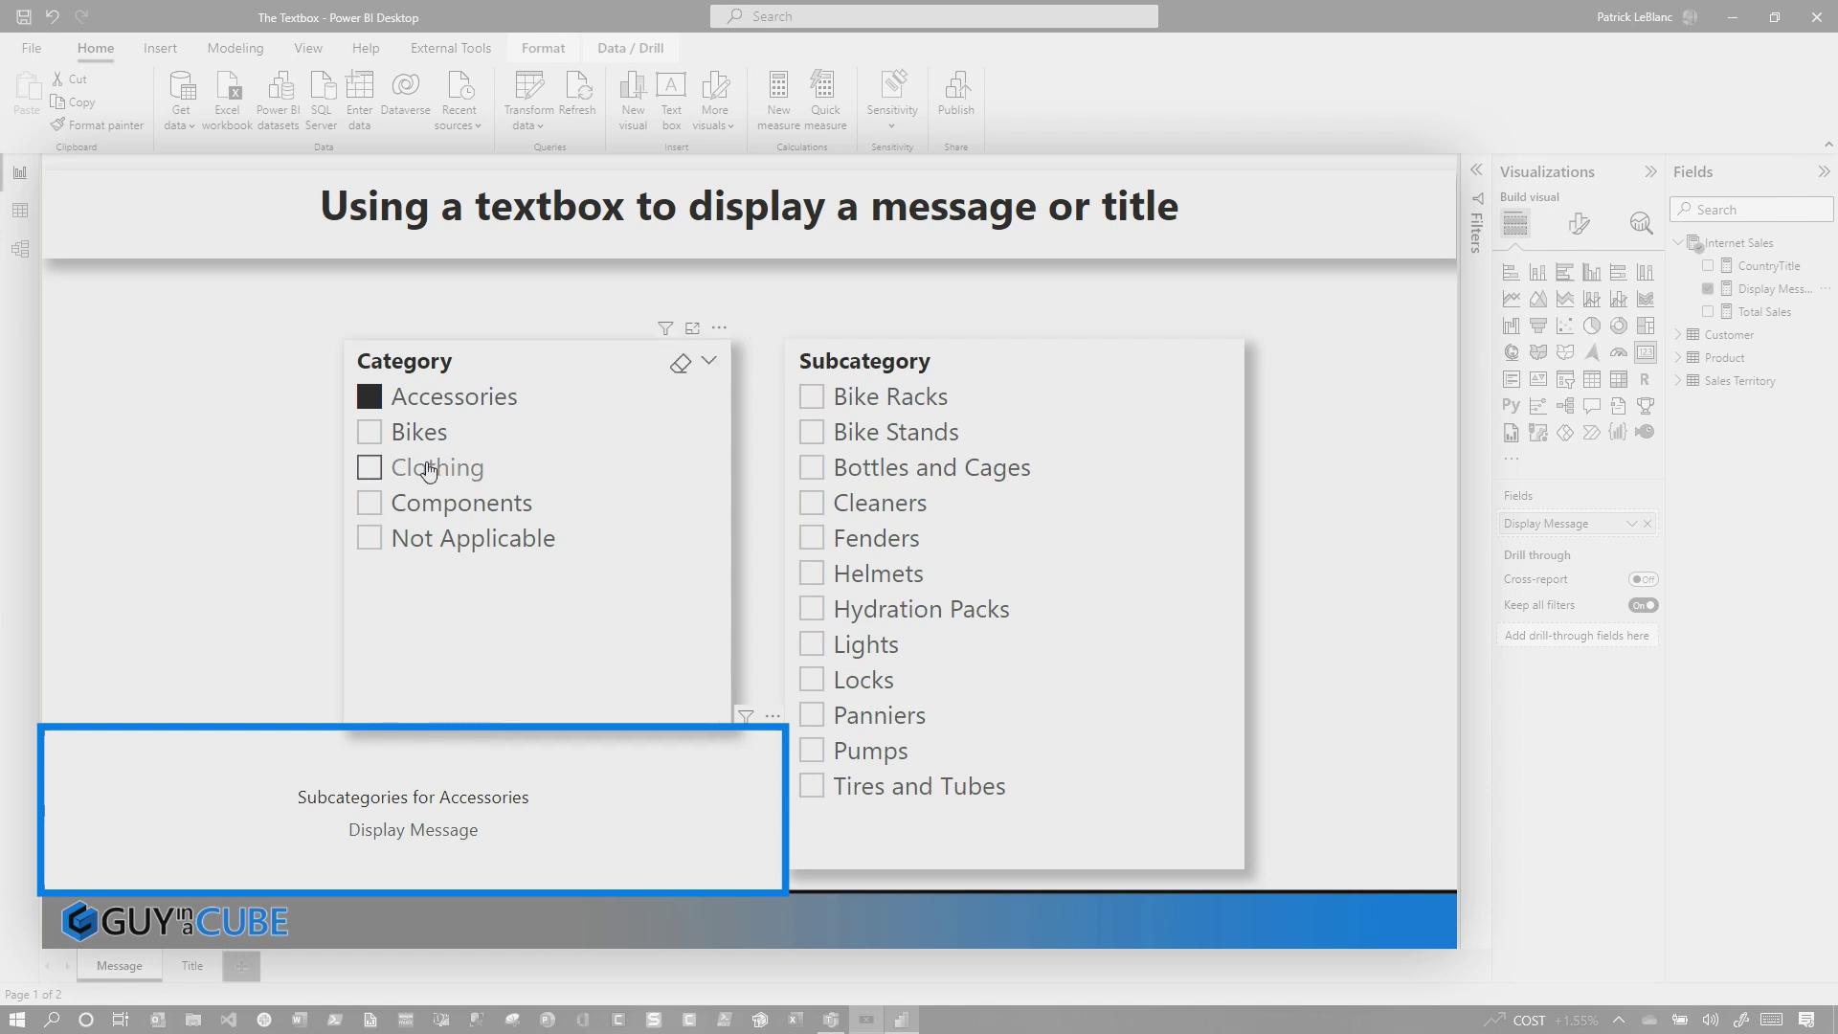
left_click_drag(524, 852, 1194, 409)
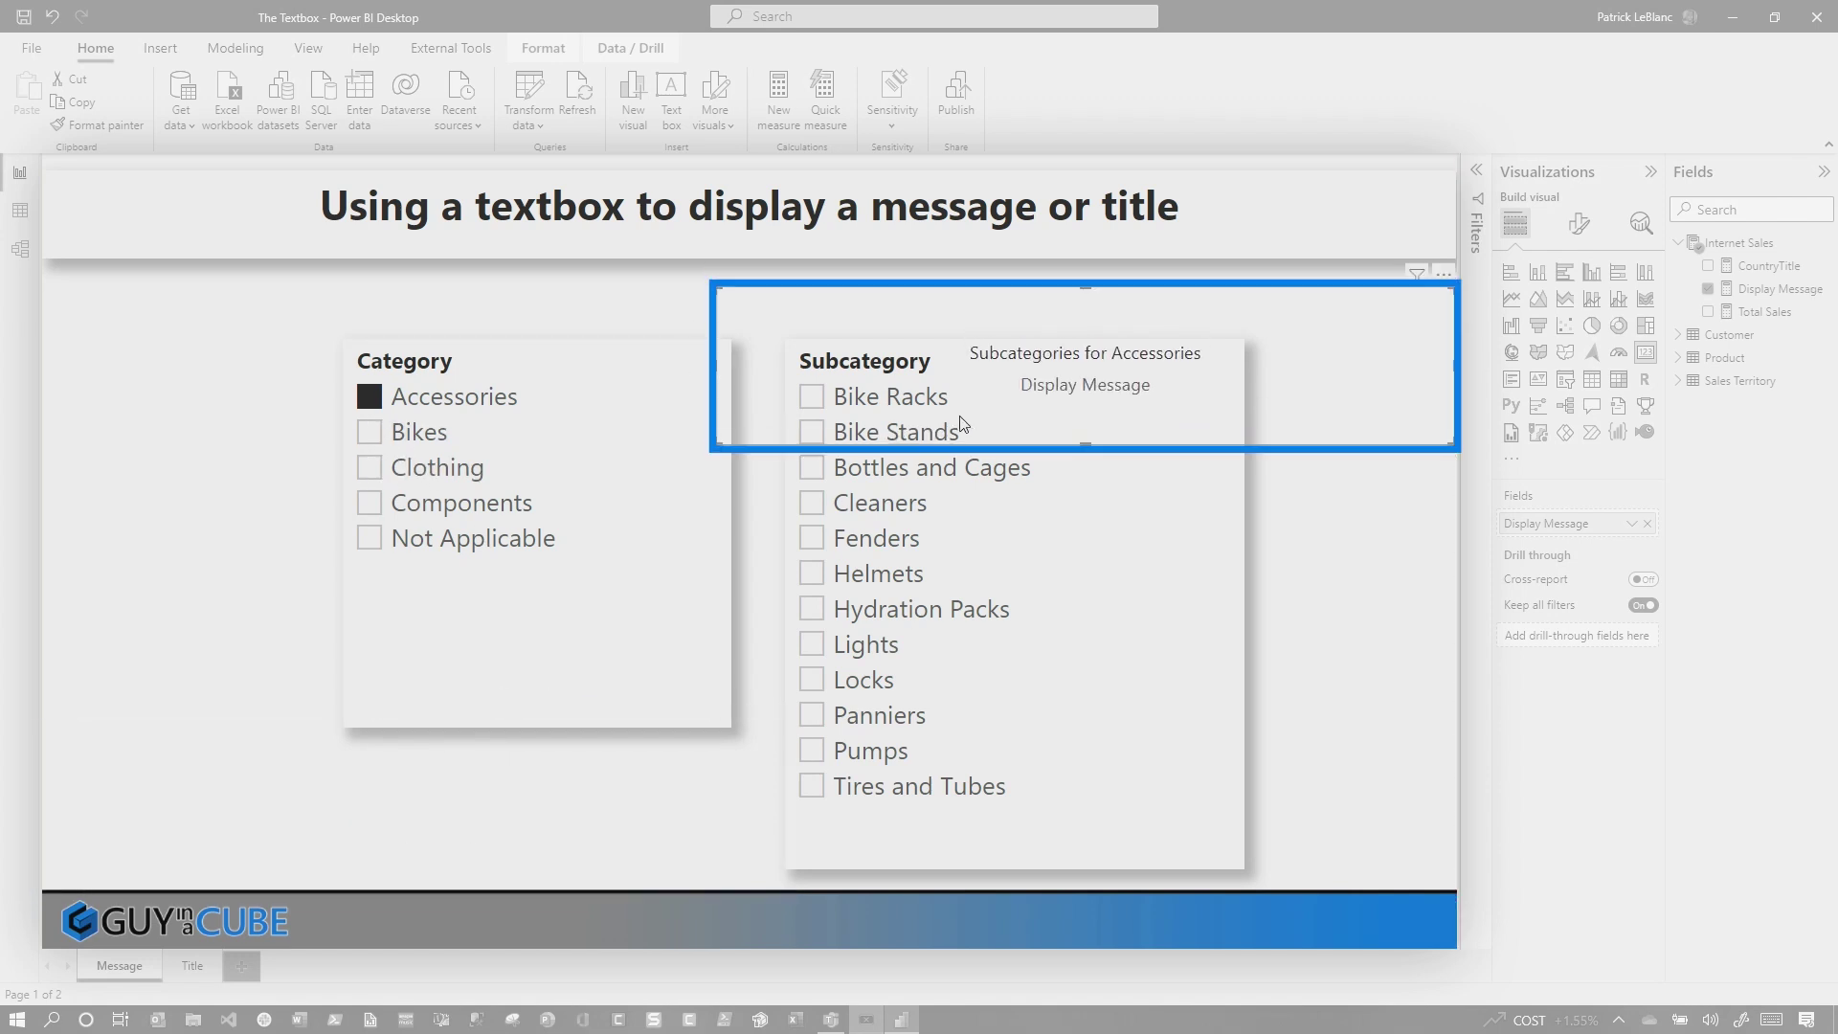
Step: Select Bikes and Accessories in the Category slicer, then delete the Display Message card
left_click(420, 432)
left_click(425, 406, "ctrl")
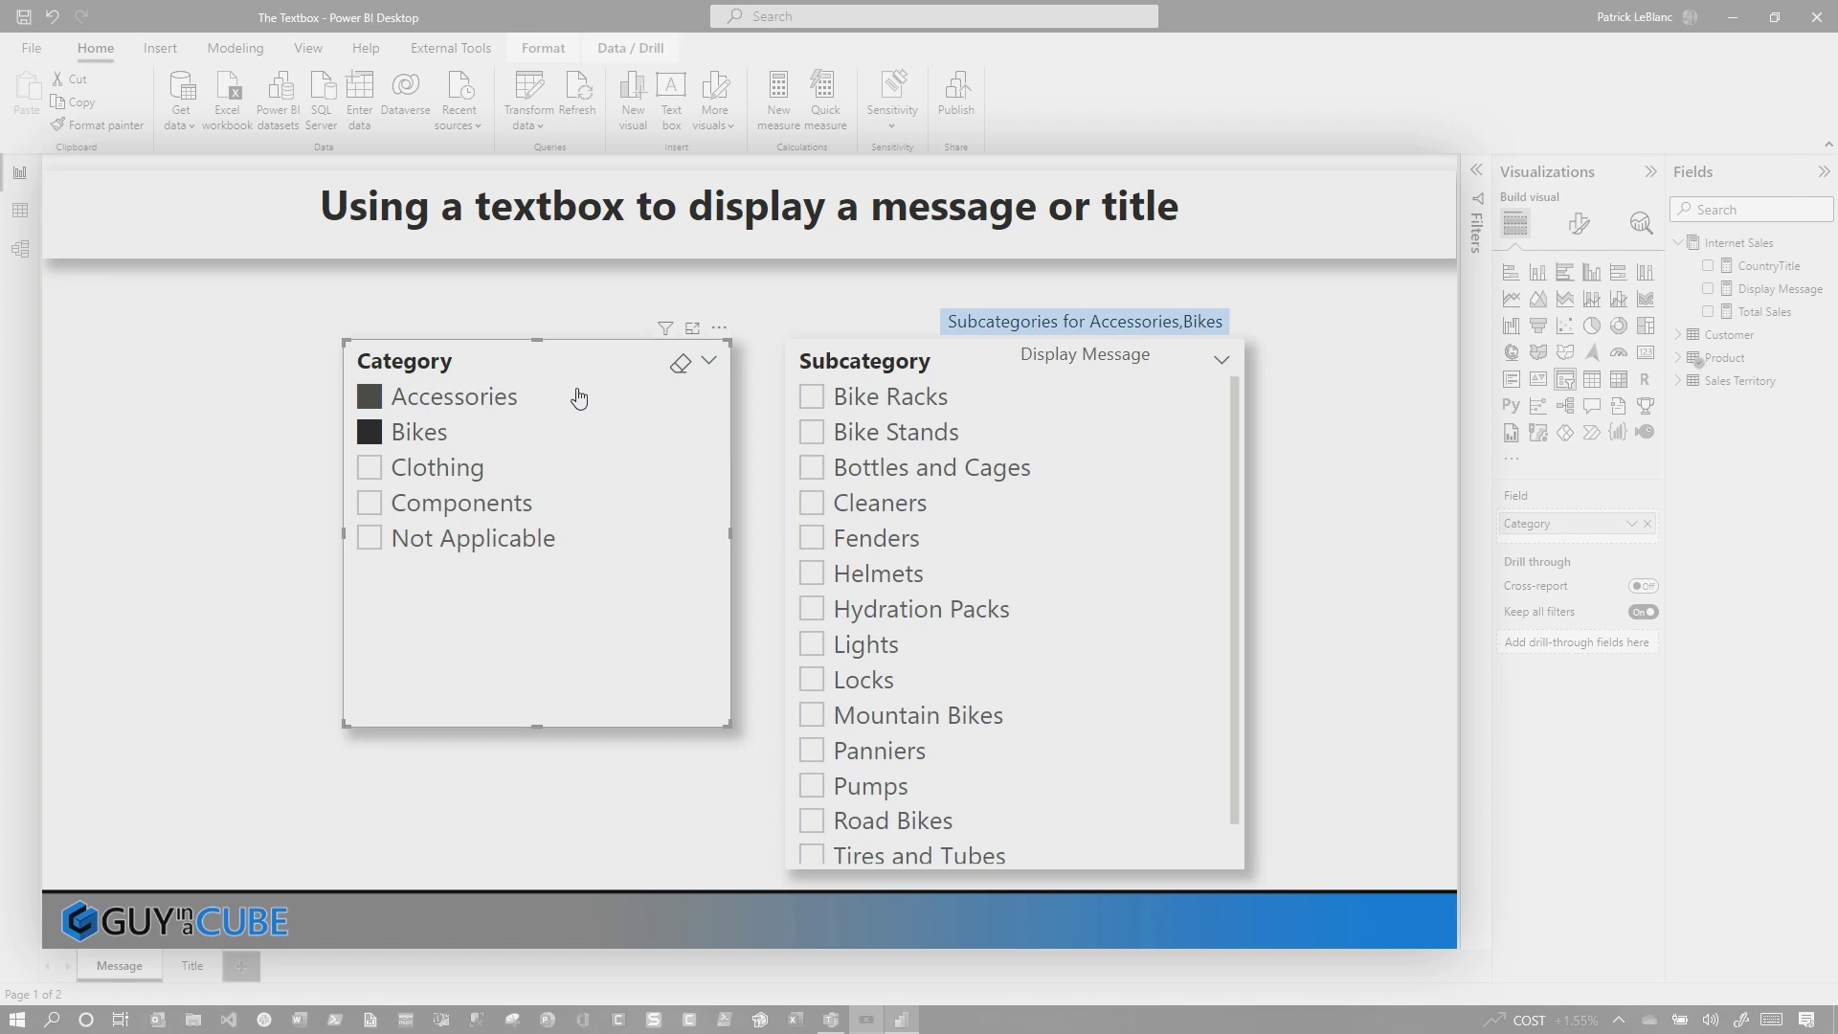
left_click(909, 296)
key("Delete")
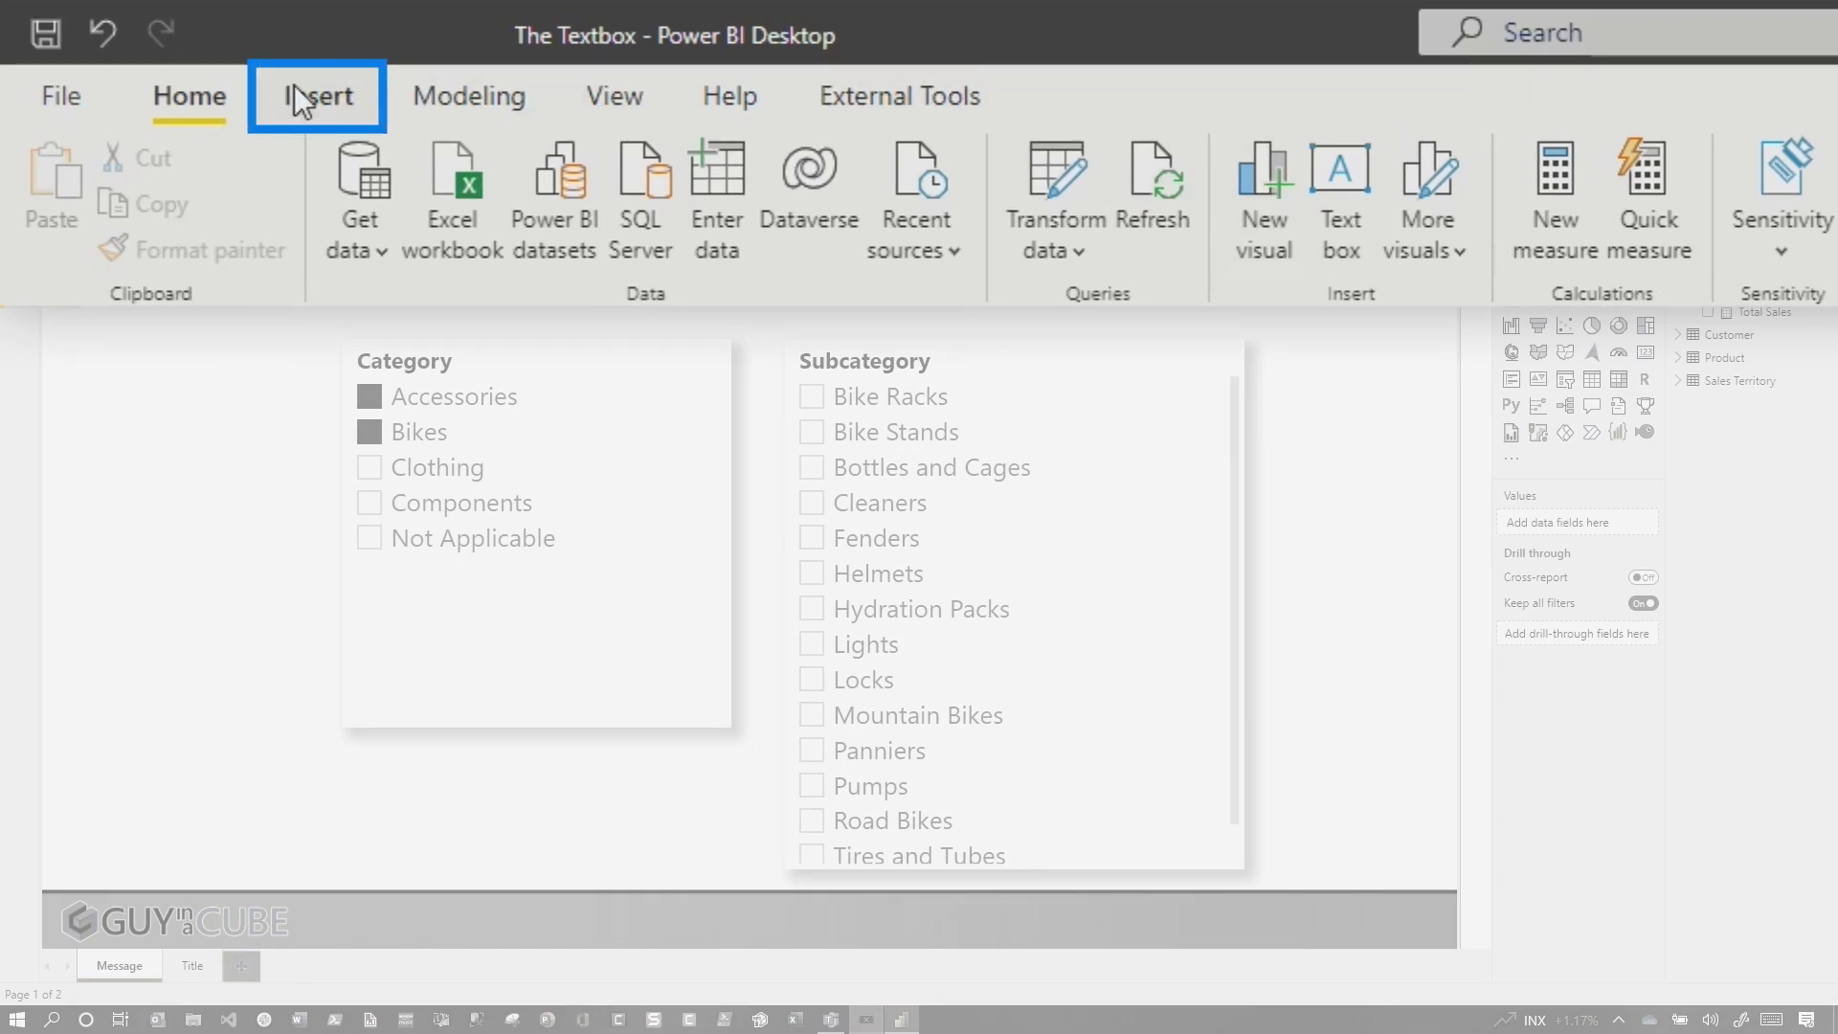
Step: Insert an upper-right text box whose dynamic value is the Display Message measure
left_click(298, 94)
left_click(1250, 196)
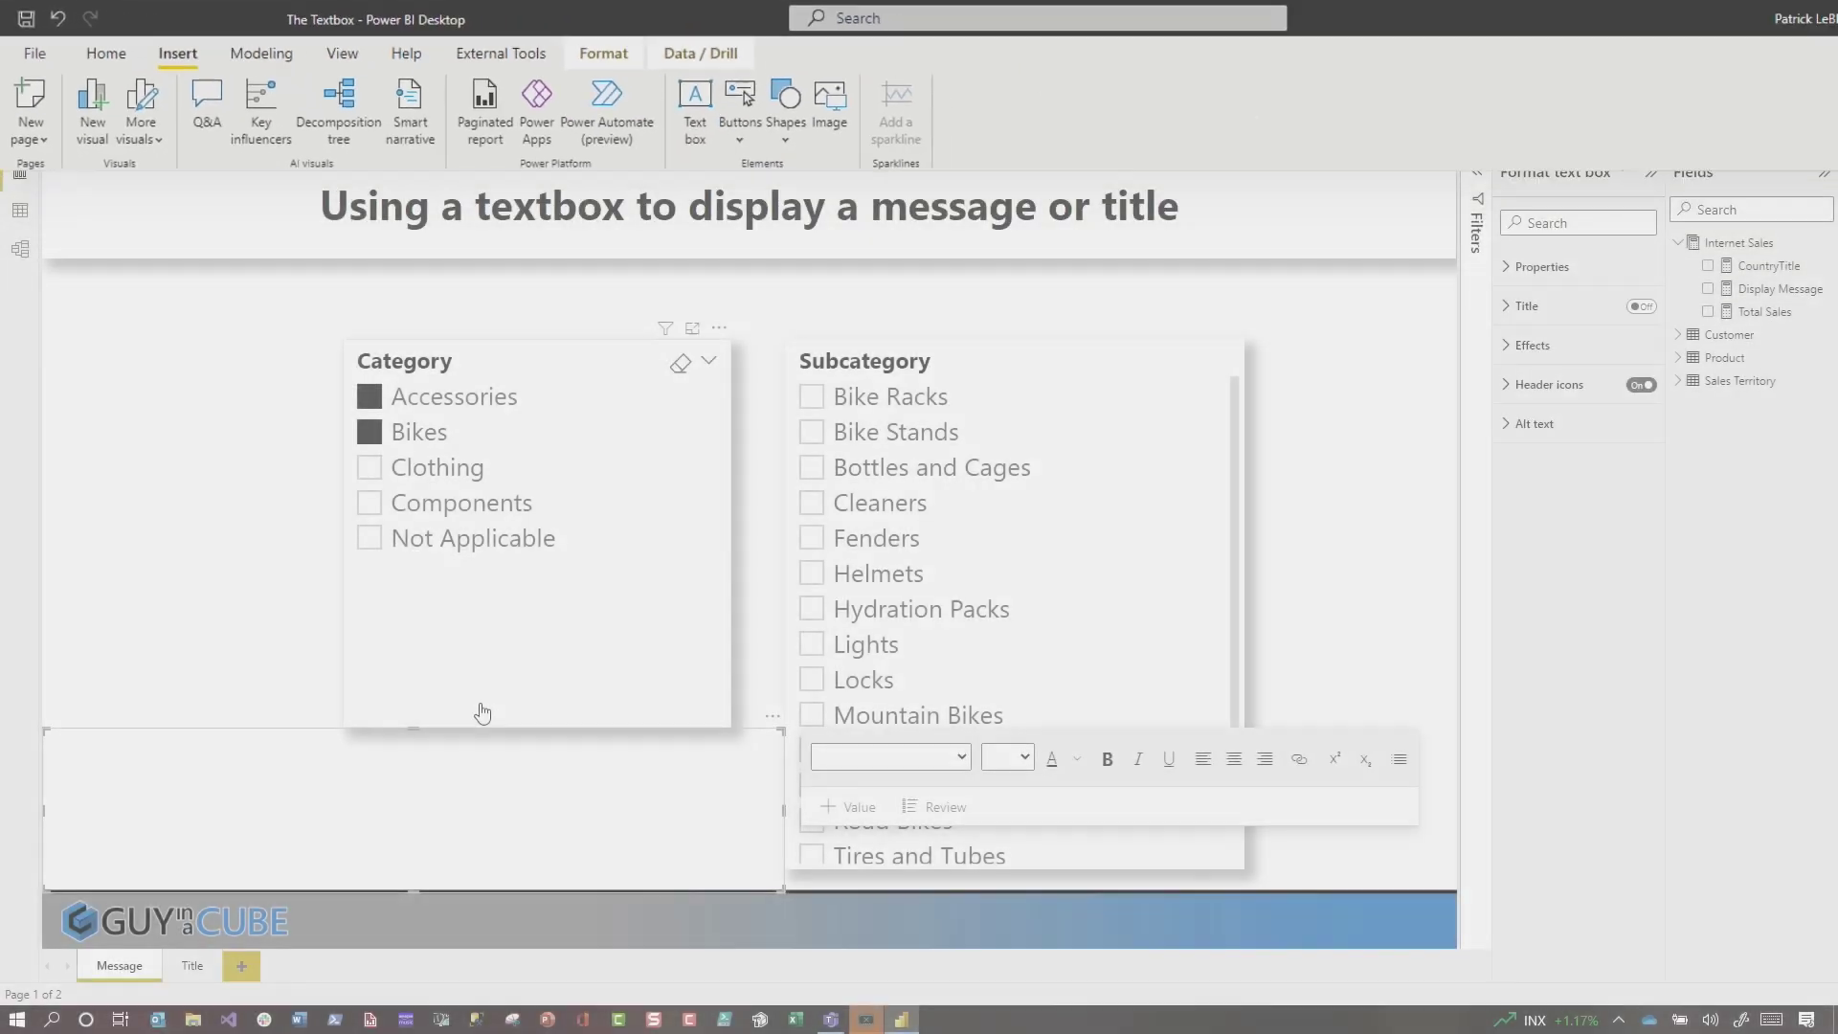
left_click_drag(773, 735, 1443, 266)
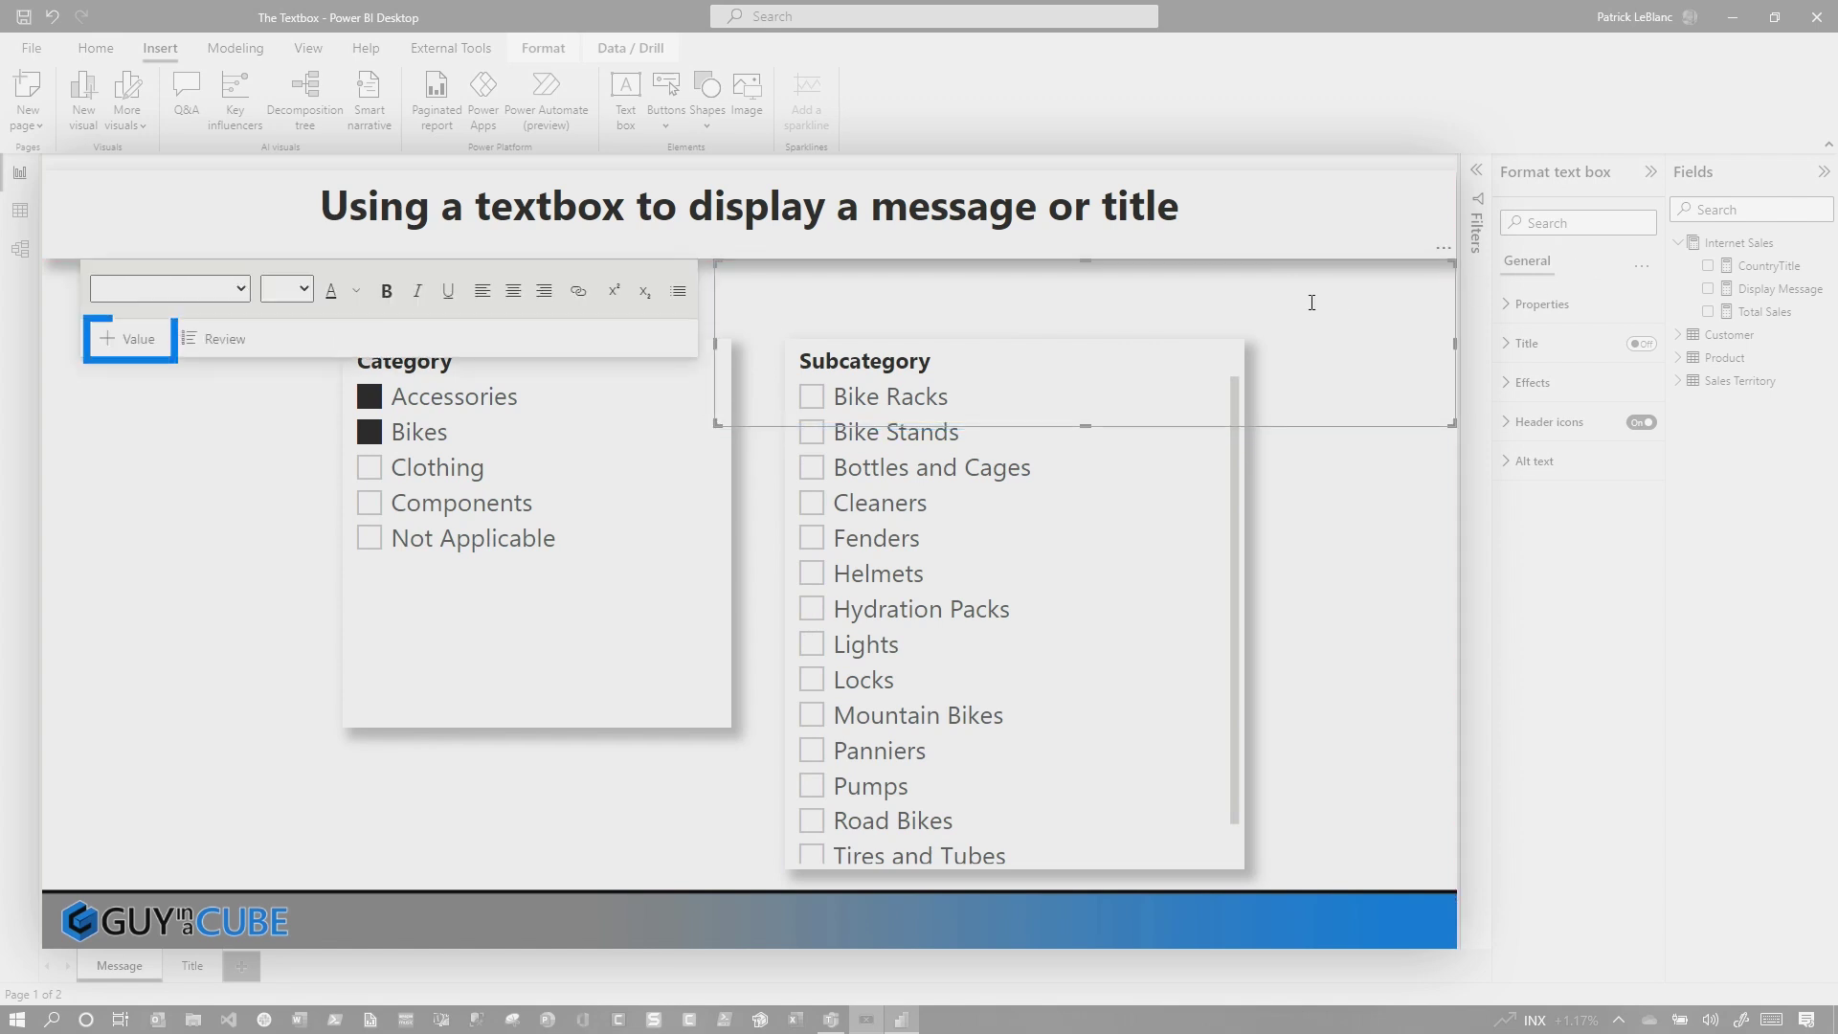
left_click(127, 340)
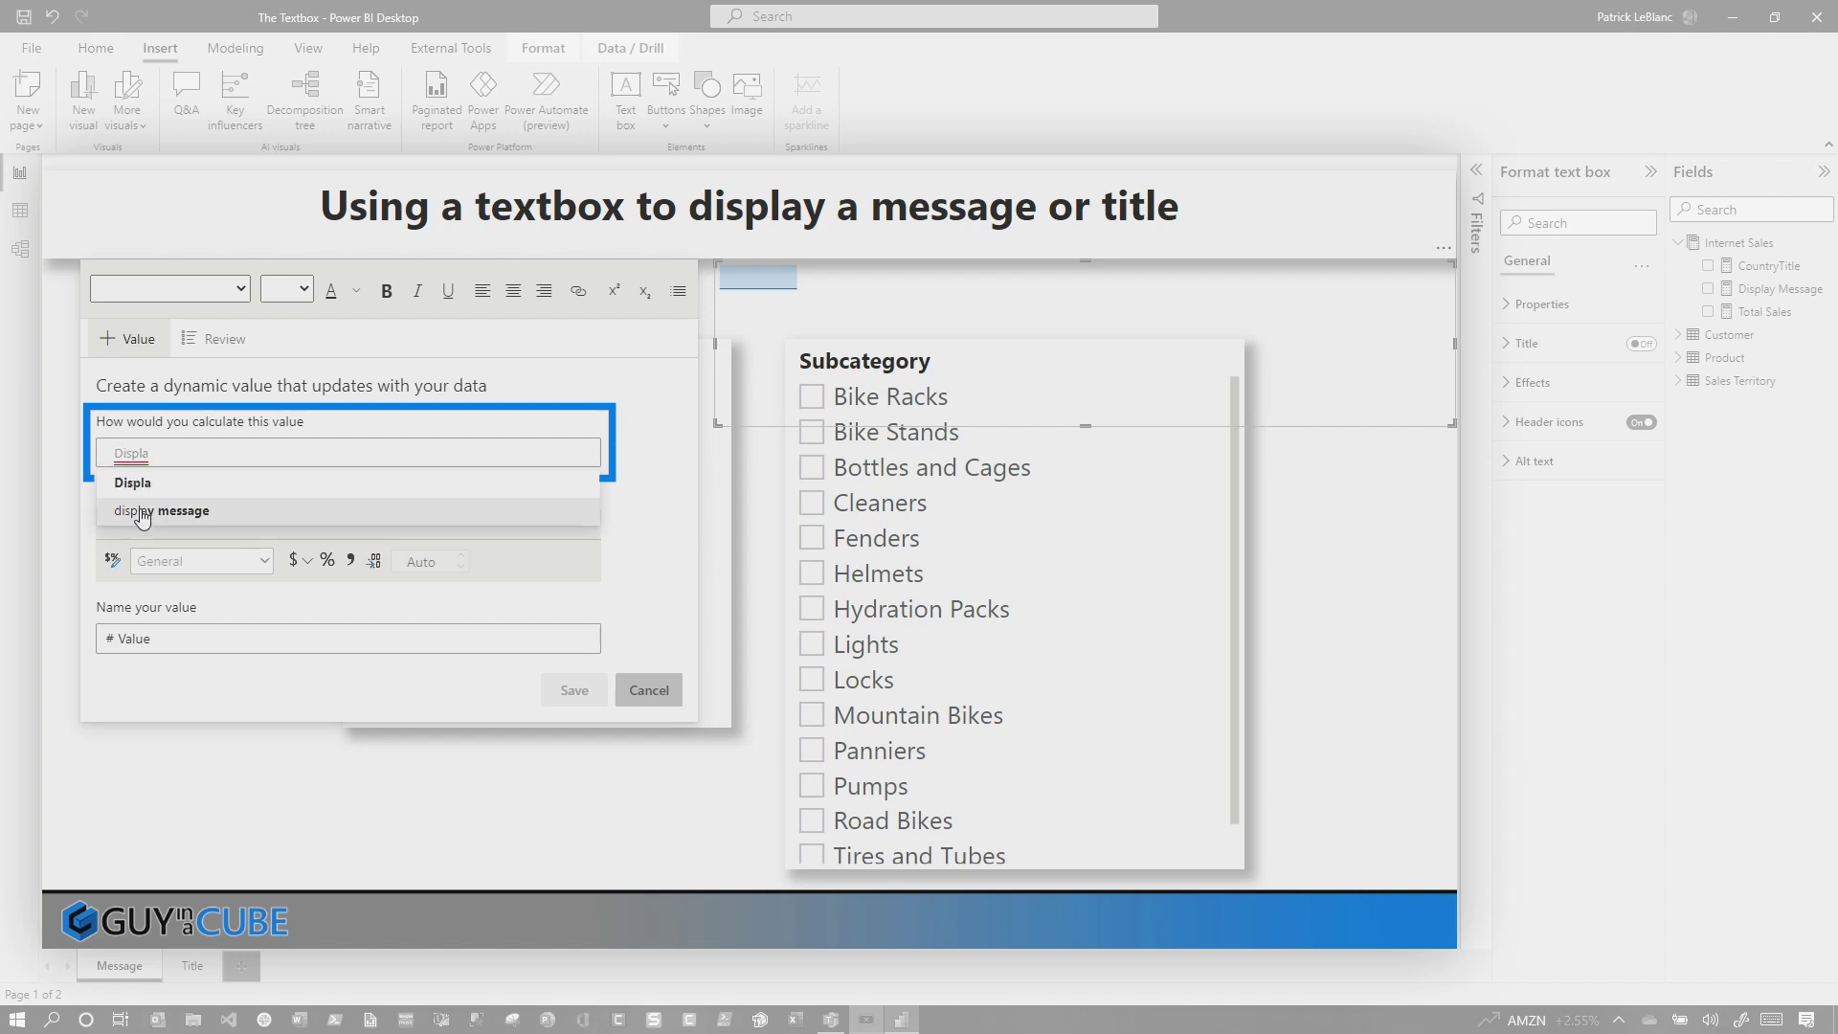
left_click(141, 512)
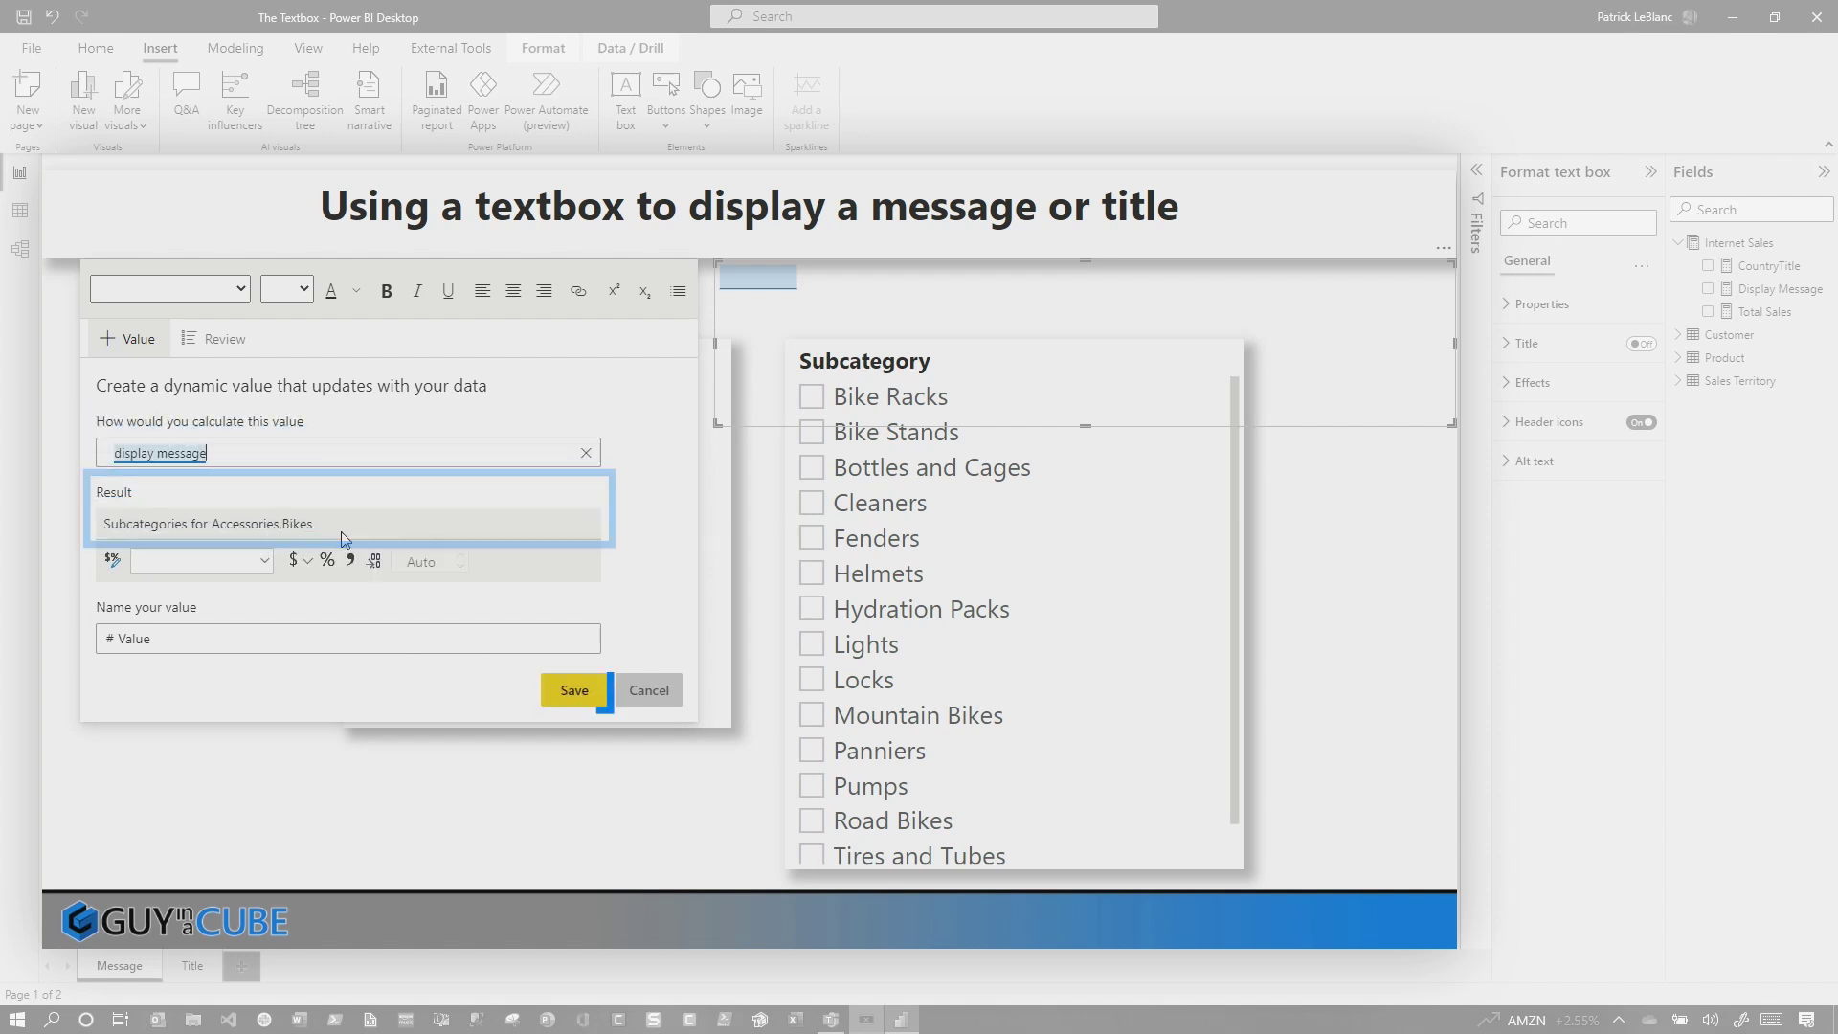
left_click(575, 694)
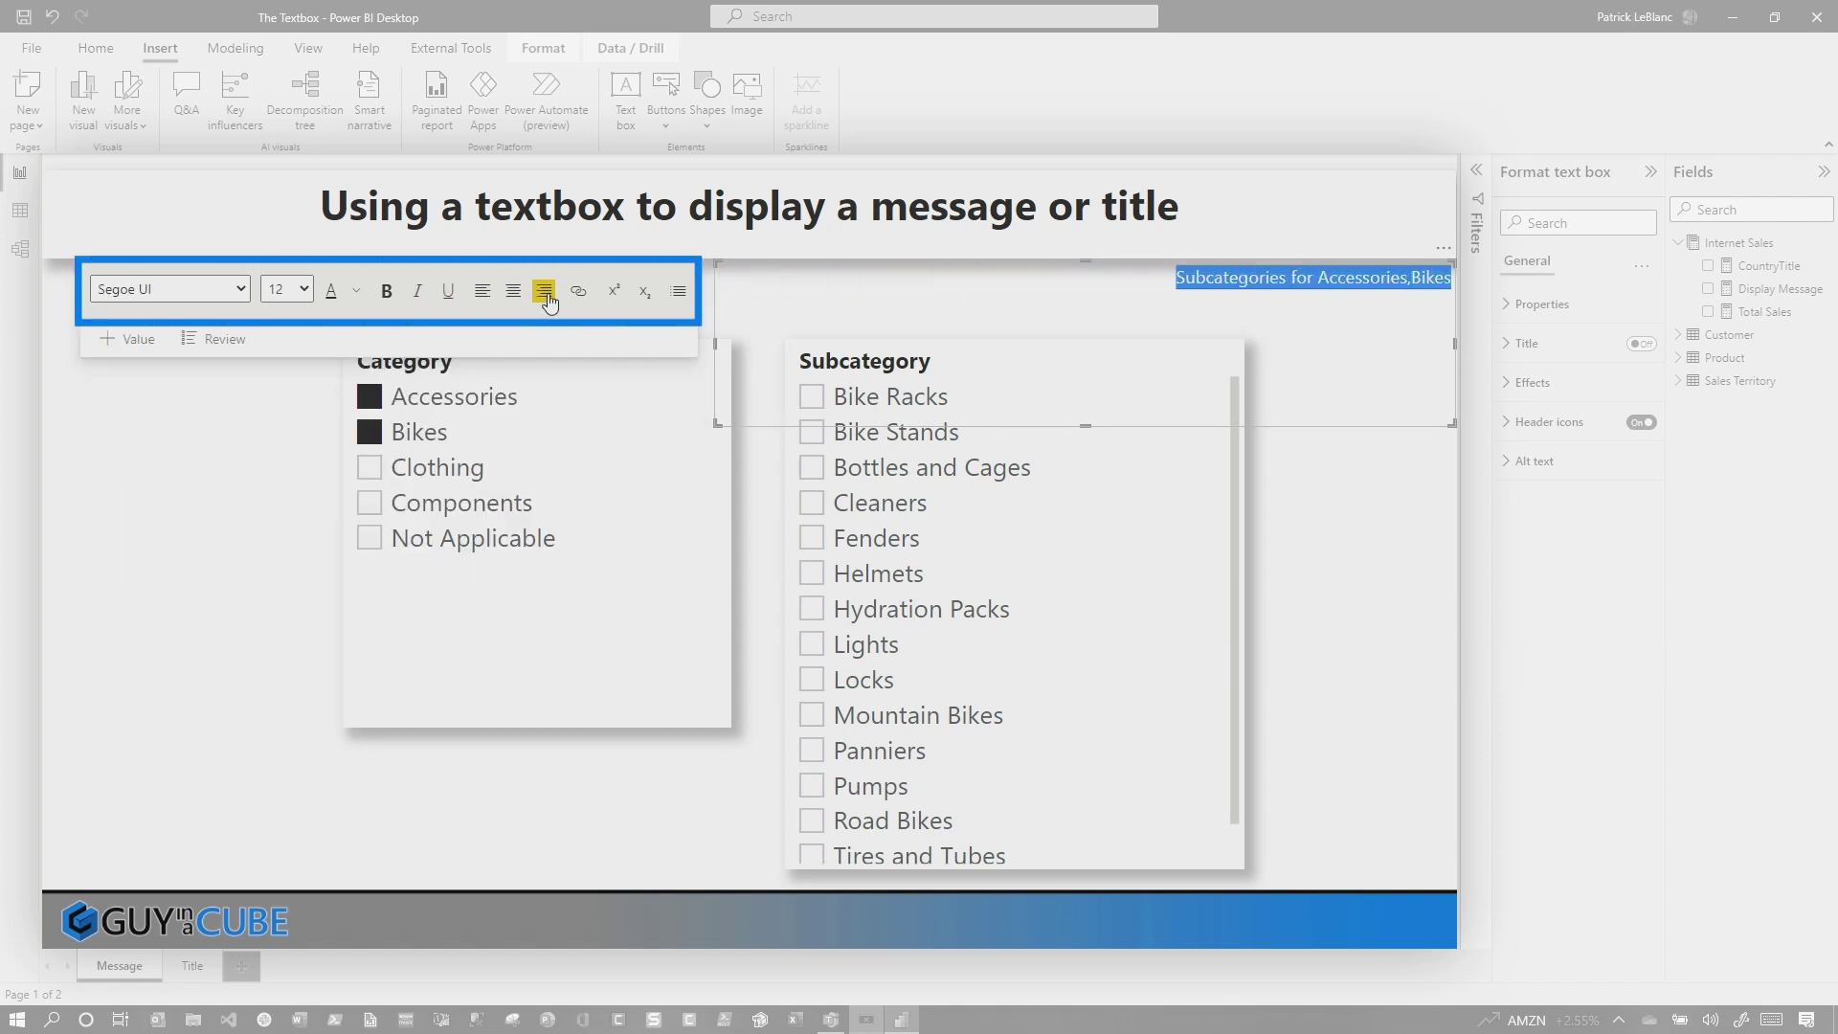
Step: Left-align the message text and set its font size to 12 after trying 18
left_click(484, 295)
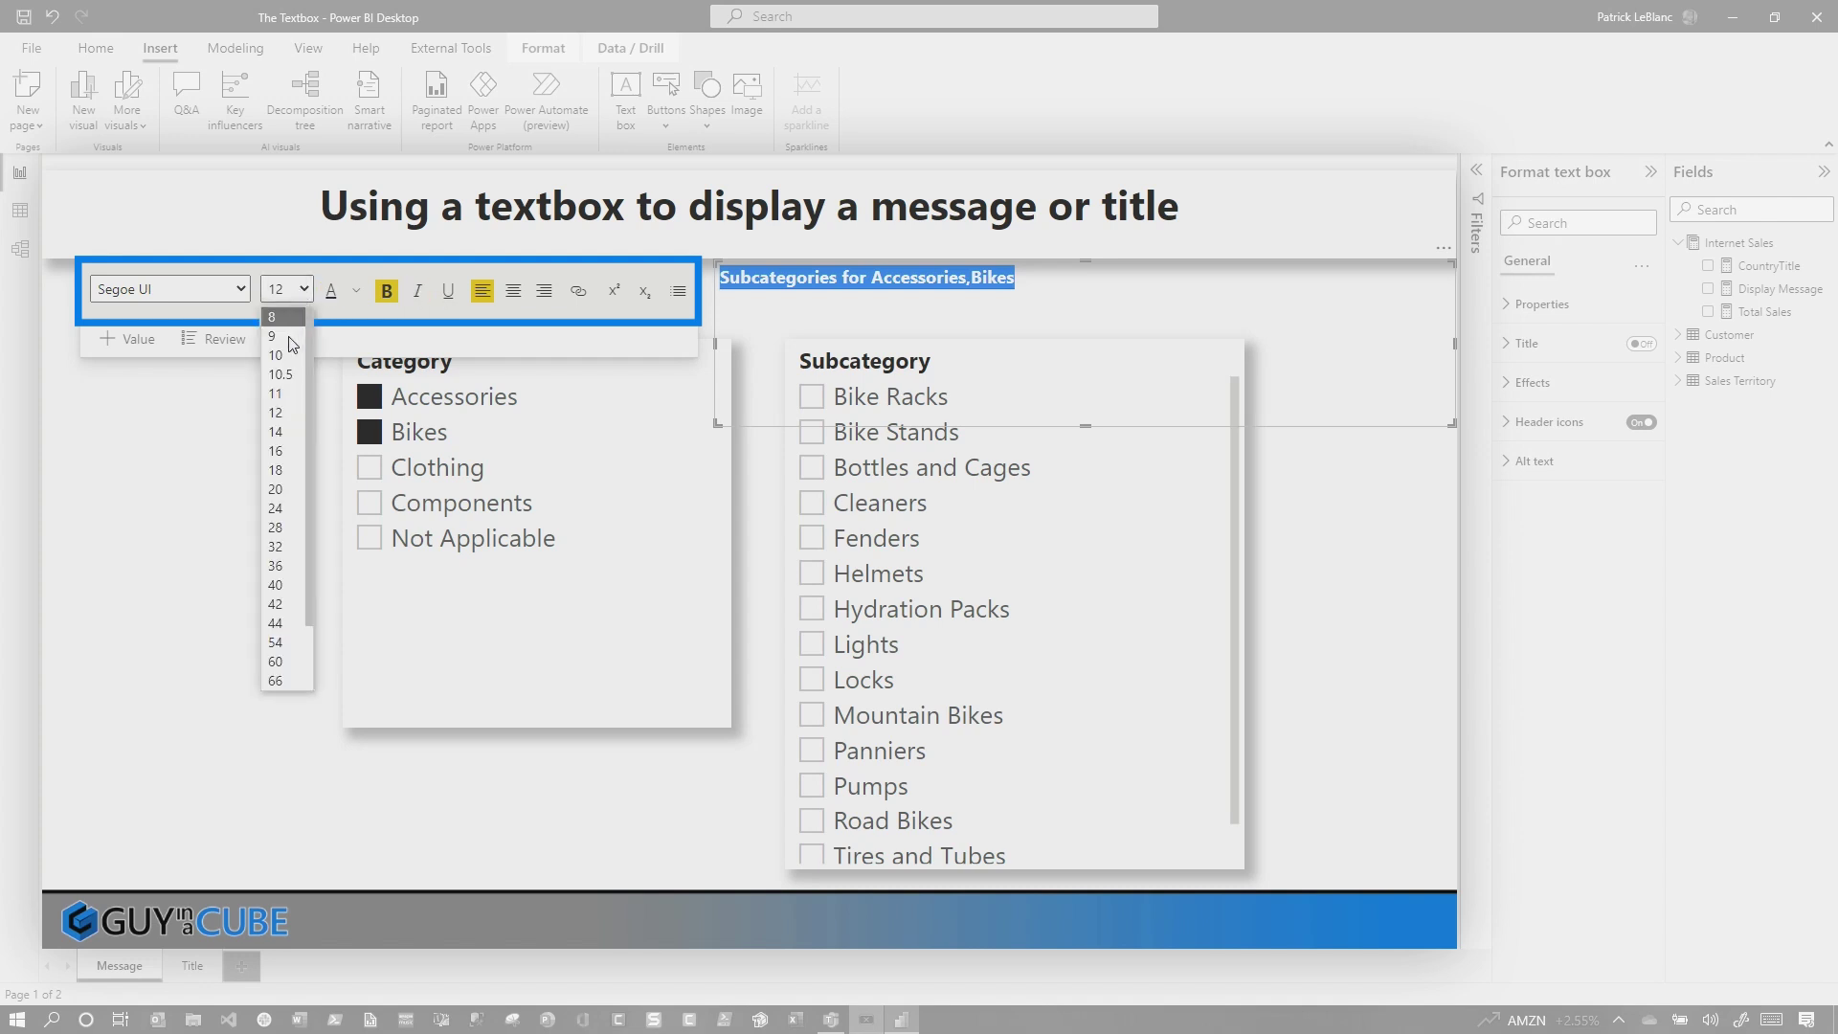
left_click(278, 470)
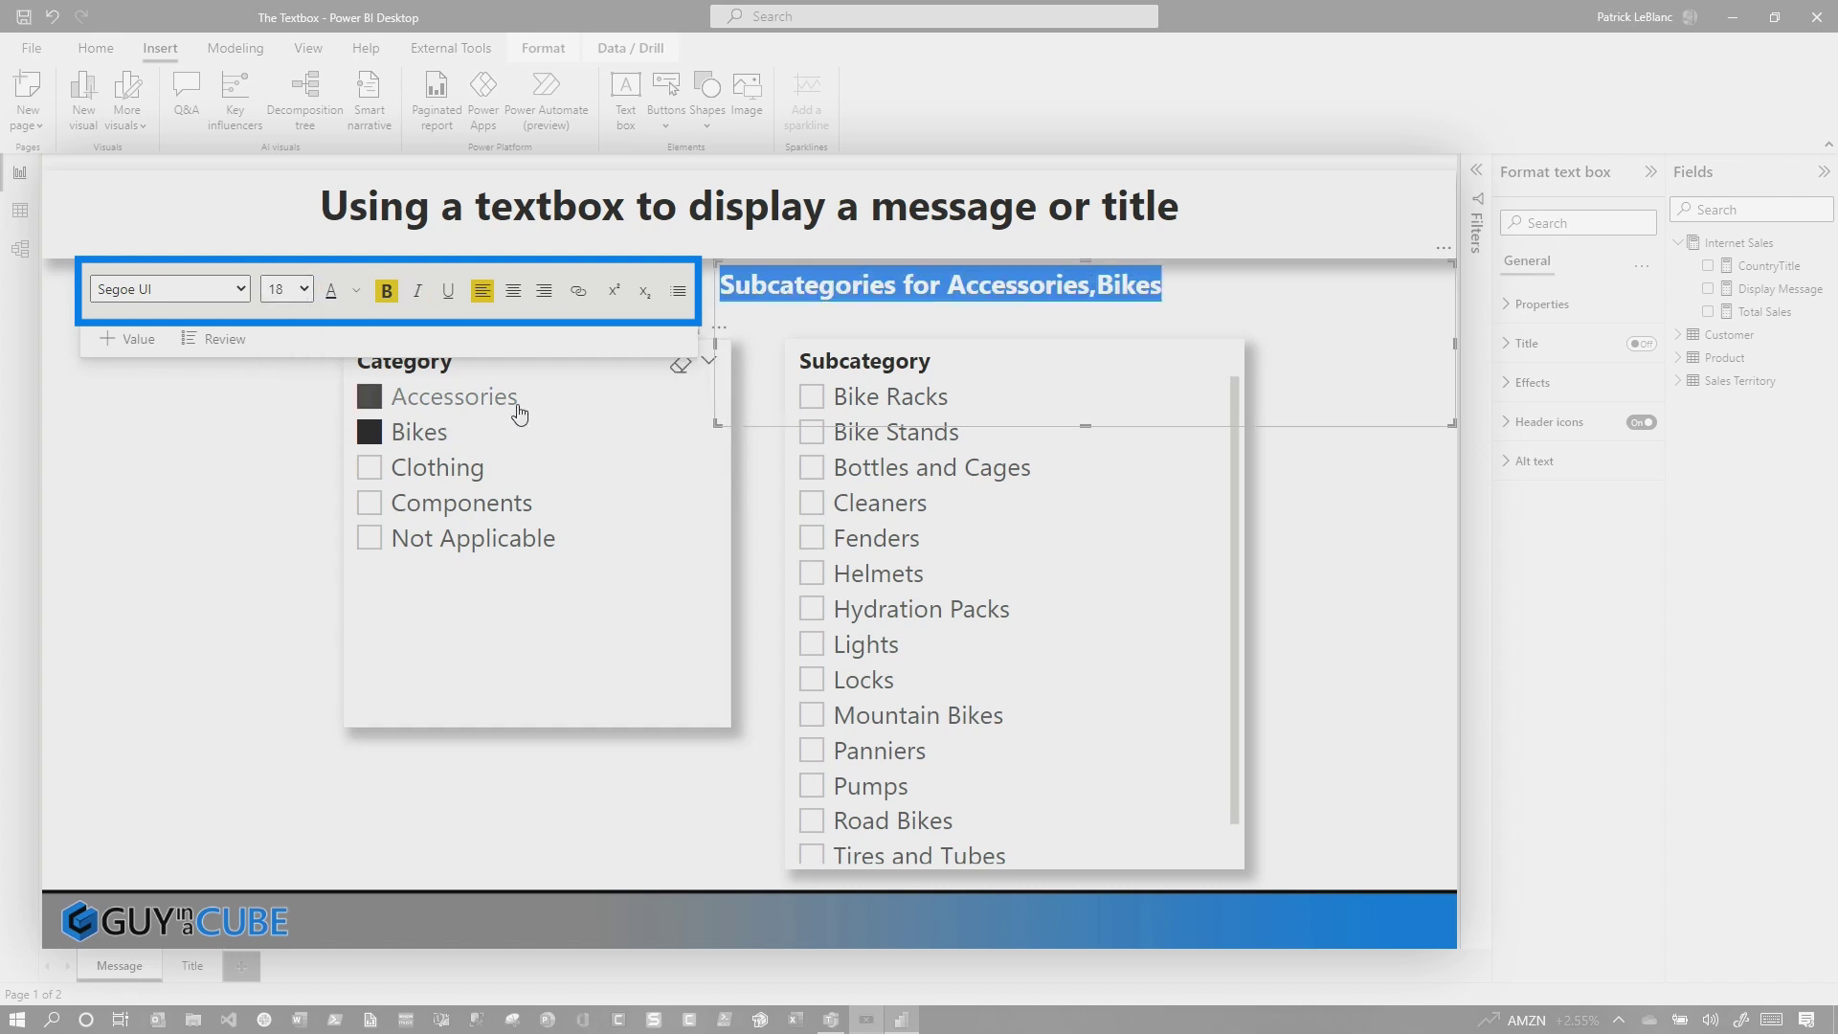
left_click(304, 290)
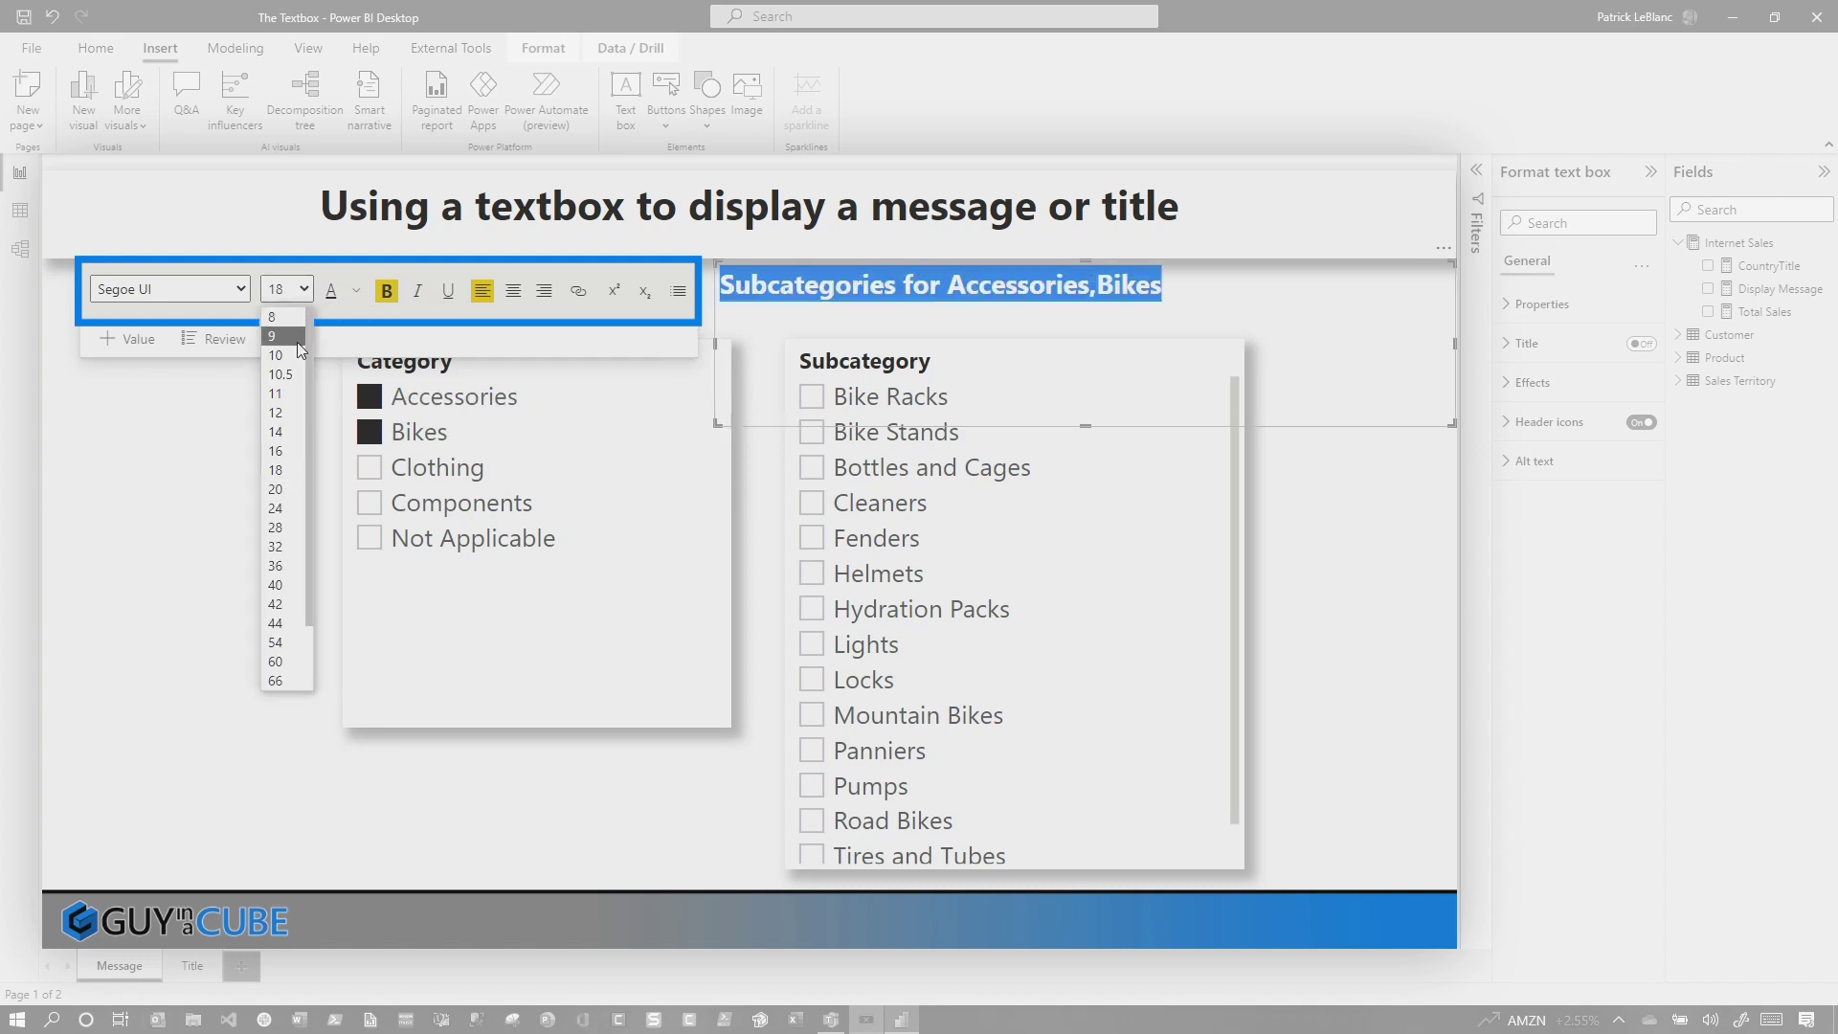
left_click(283, 437)
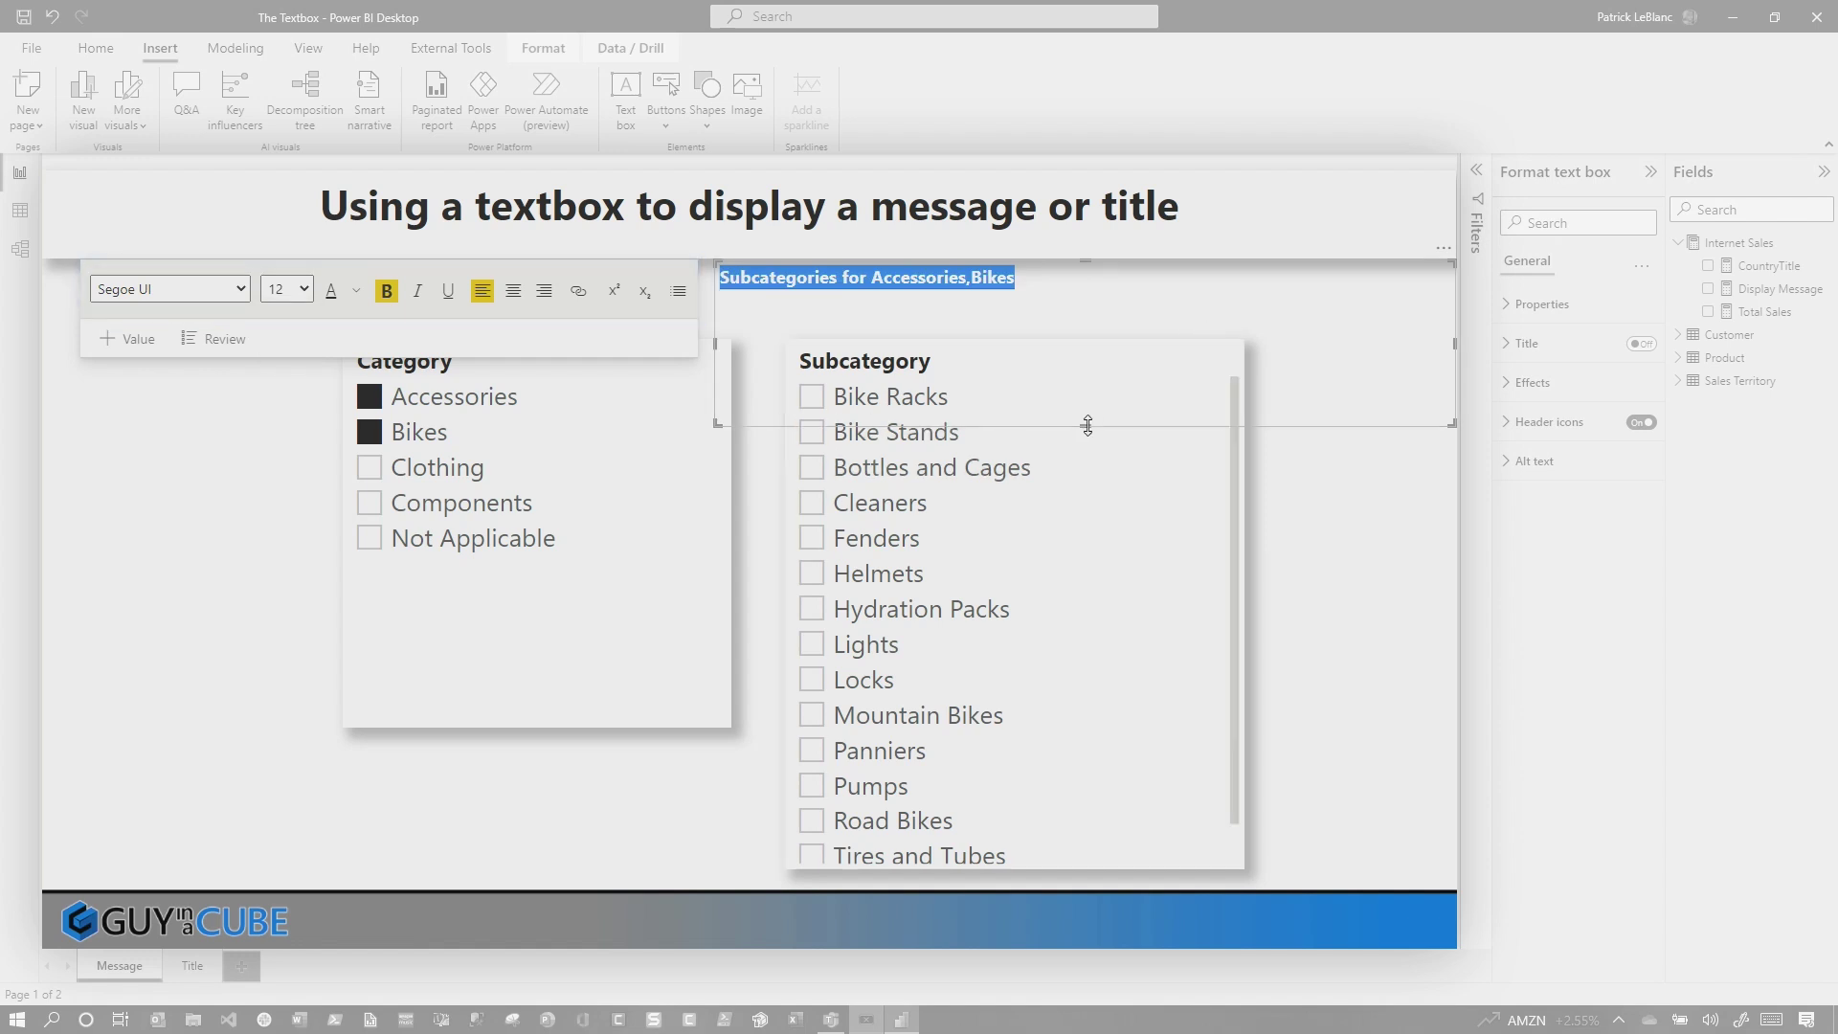
Step: Shrink the text box, place it above the Subcategory slicer, and clear the Category selection
left_click_drag(1087, 425, 1096, 354)
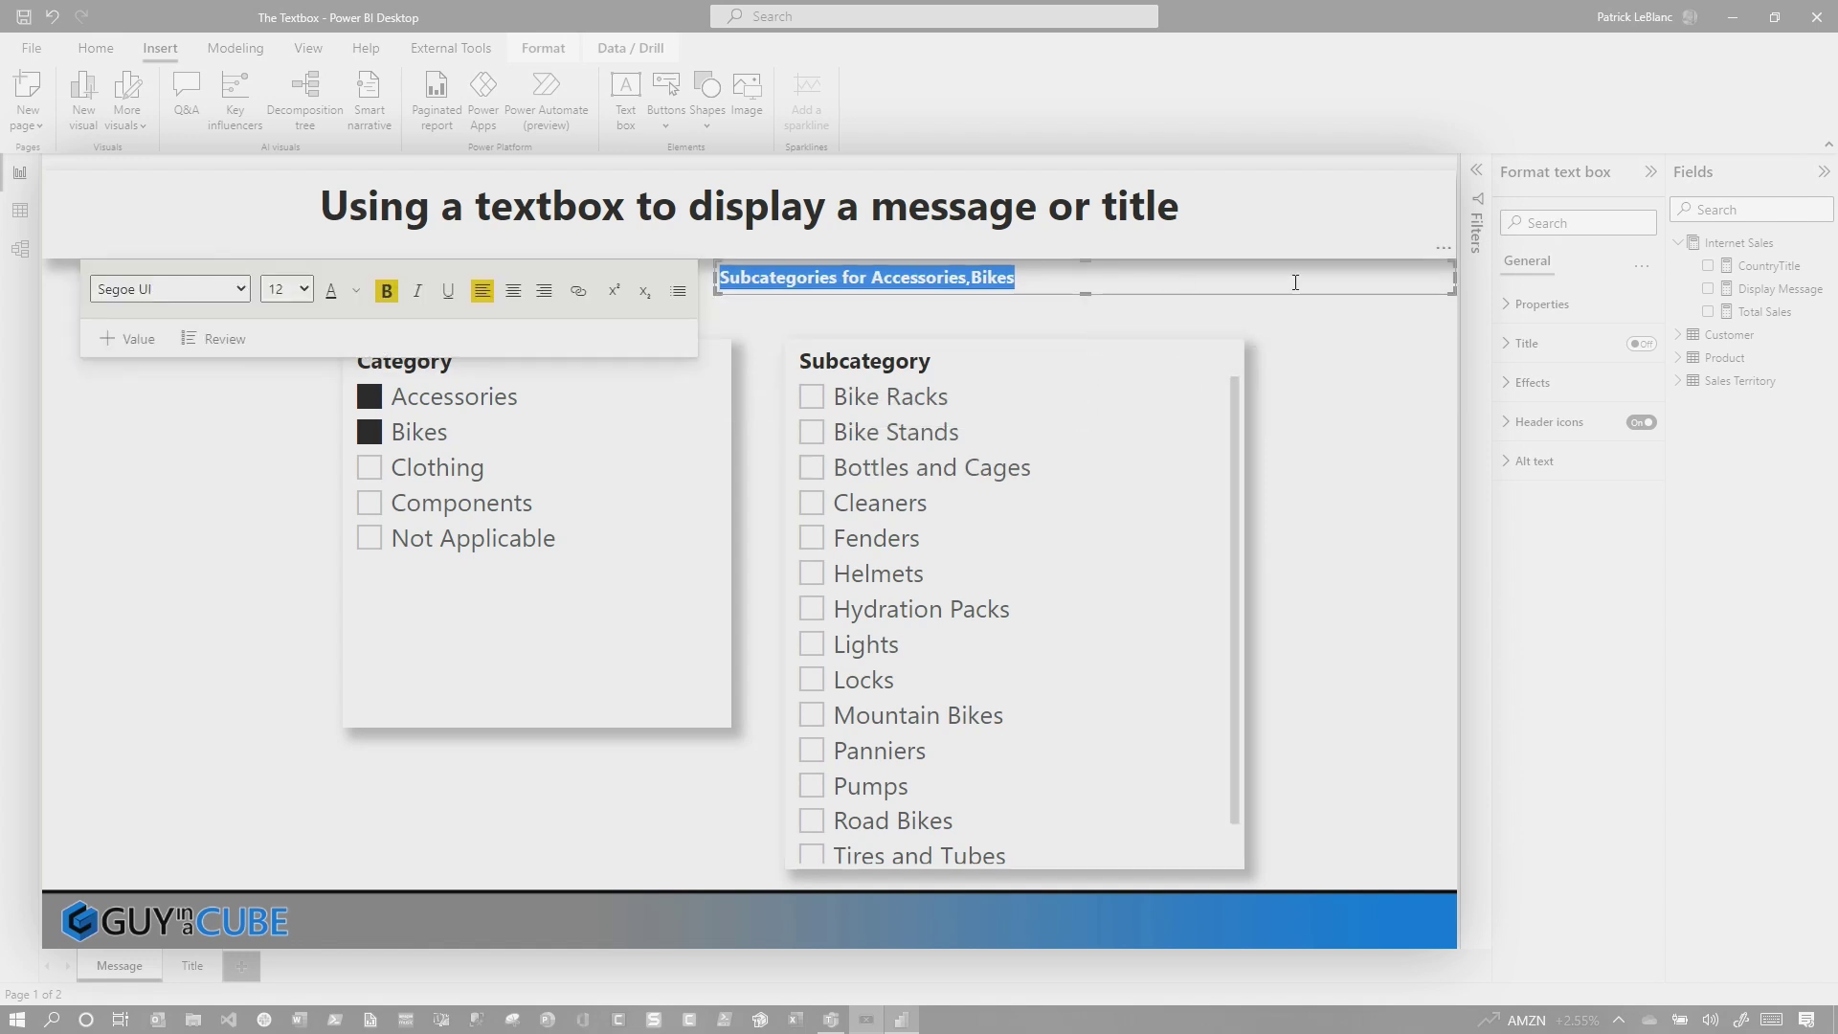
left_click_drag(1452, 284, 1241, 283)
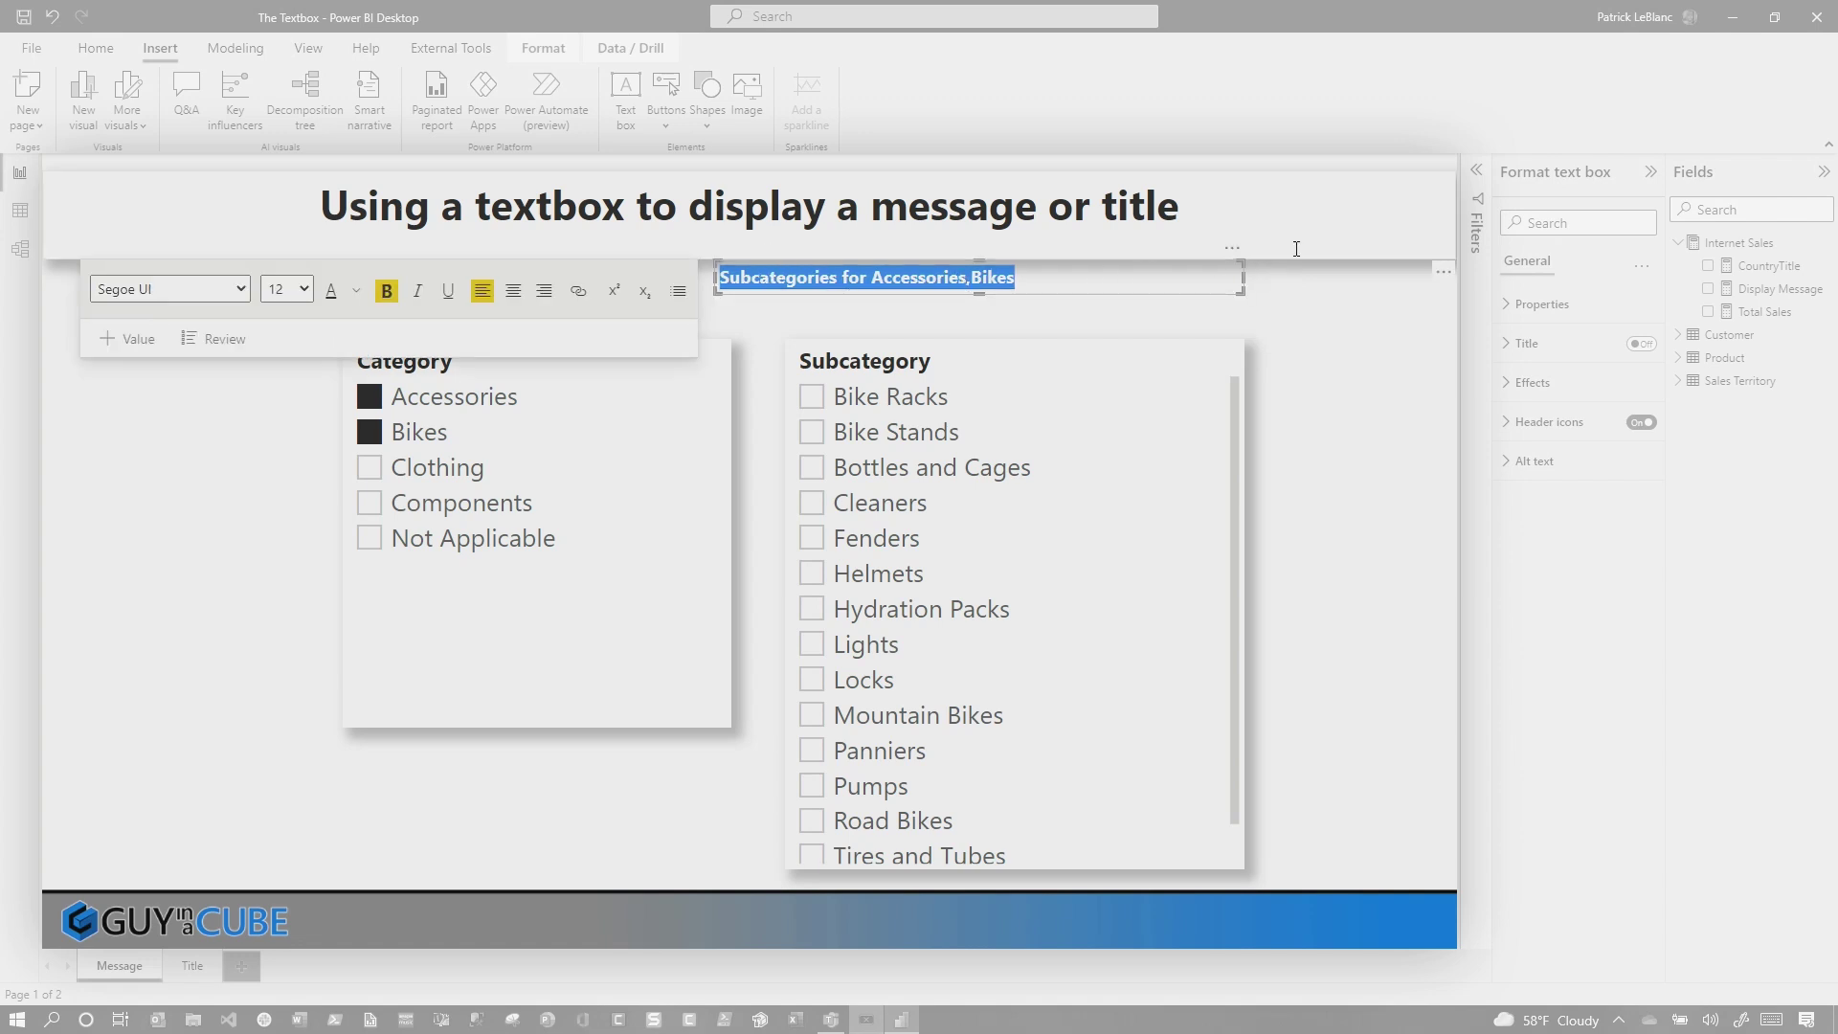
left_click_drag(1239, 267, 1446, 318)
left_click(375, 436)
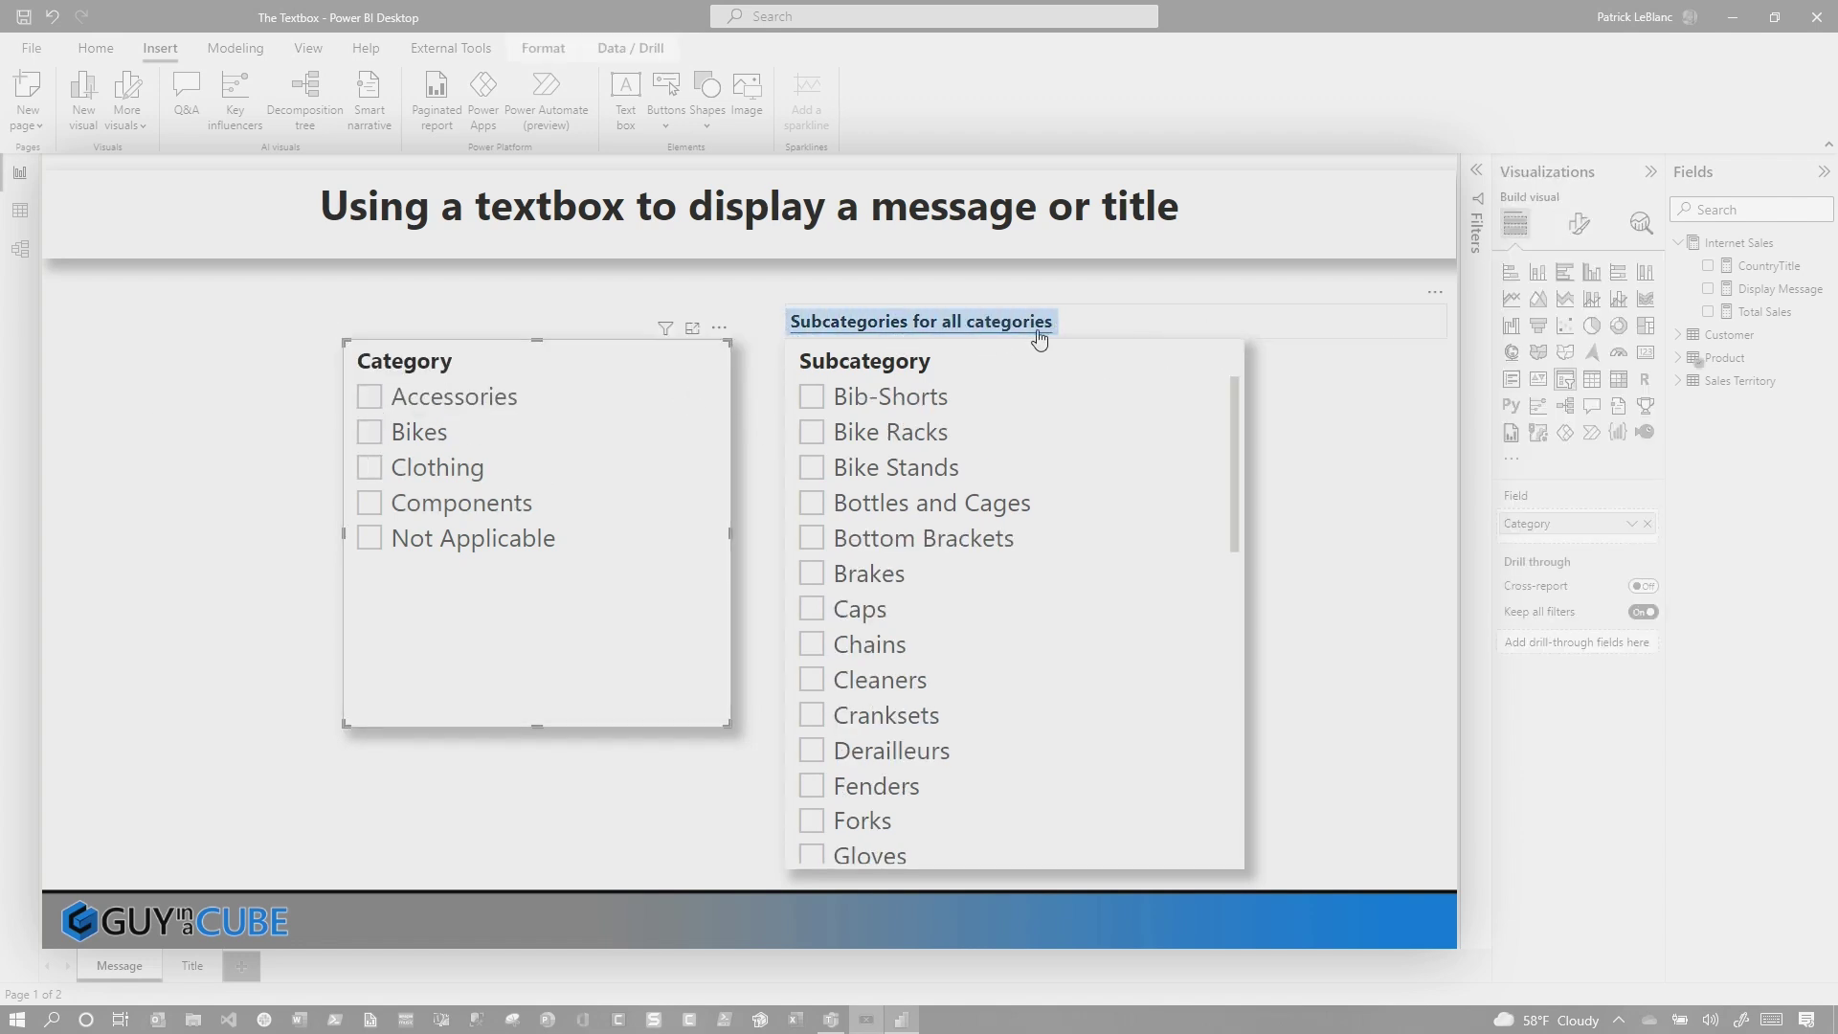
Step: Select Bikes, then add Clothing, in the Category slicer
left_click(370, 432)
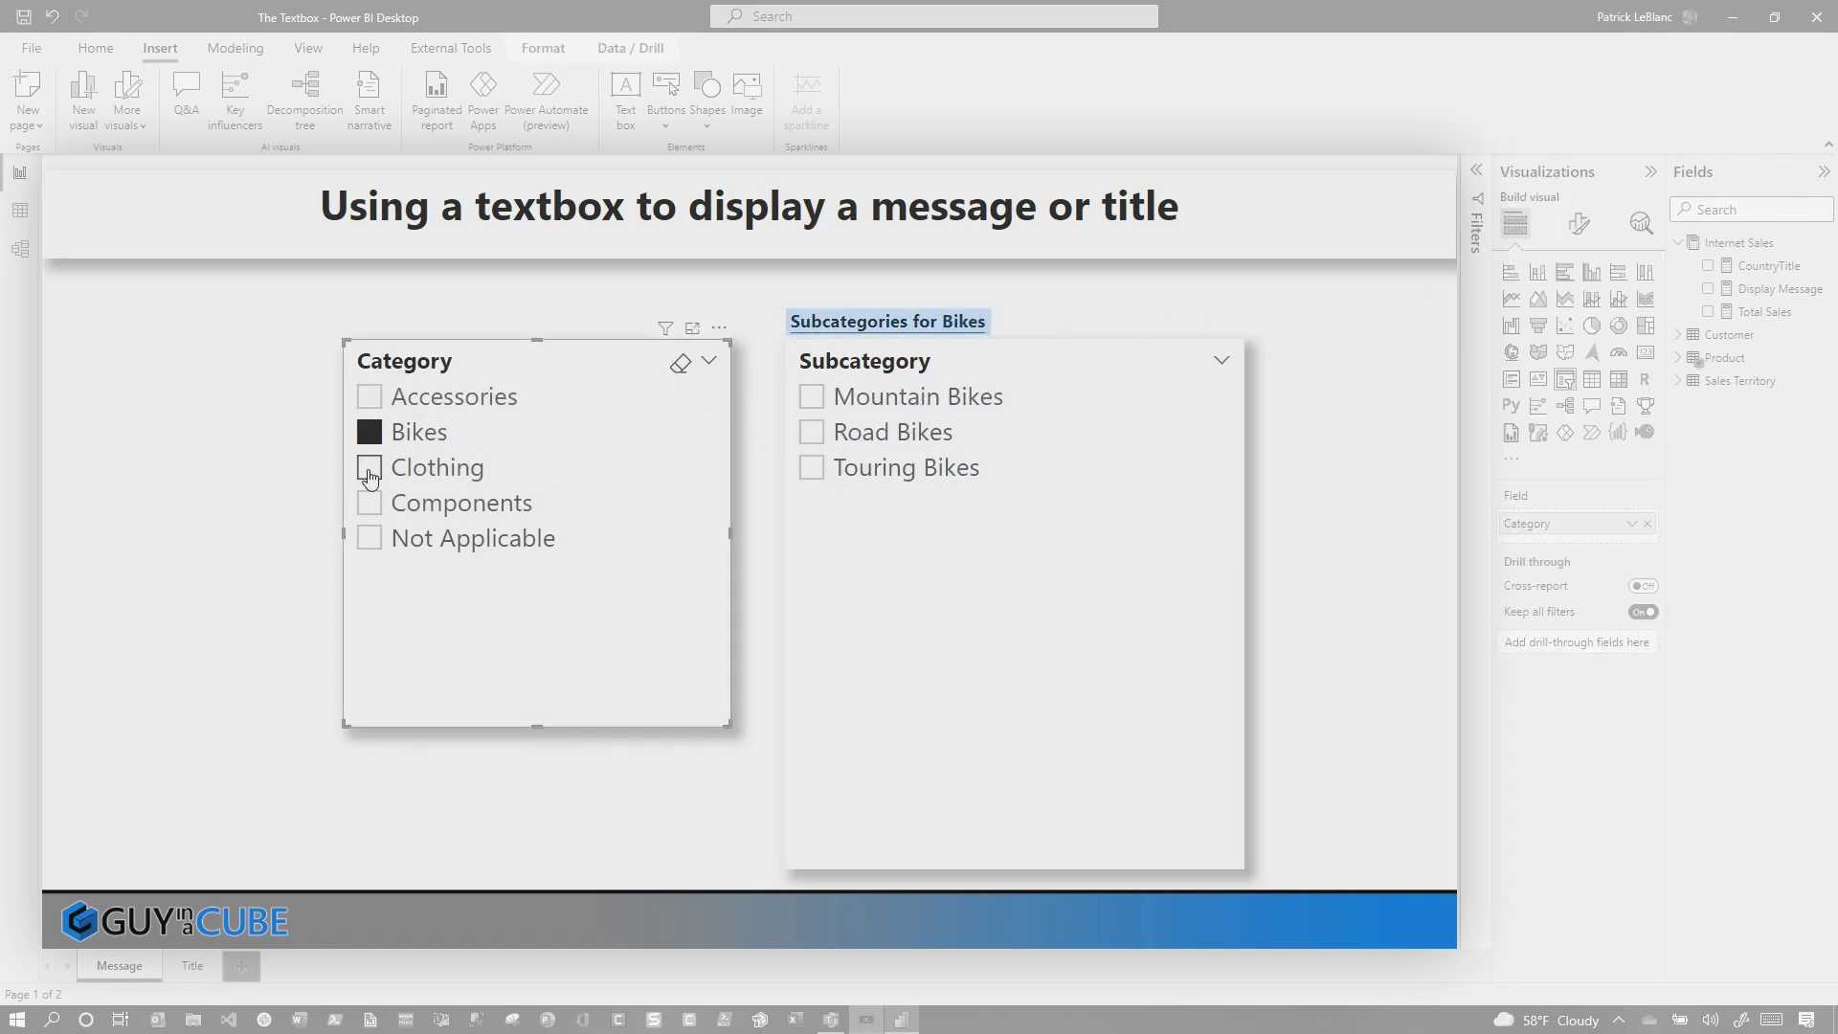
left_click(371, 468, "ctrl")
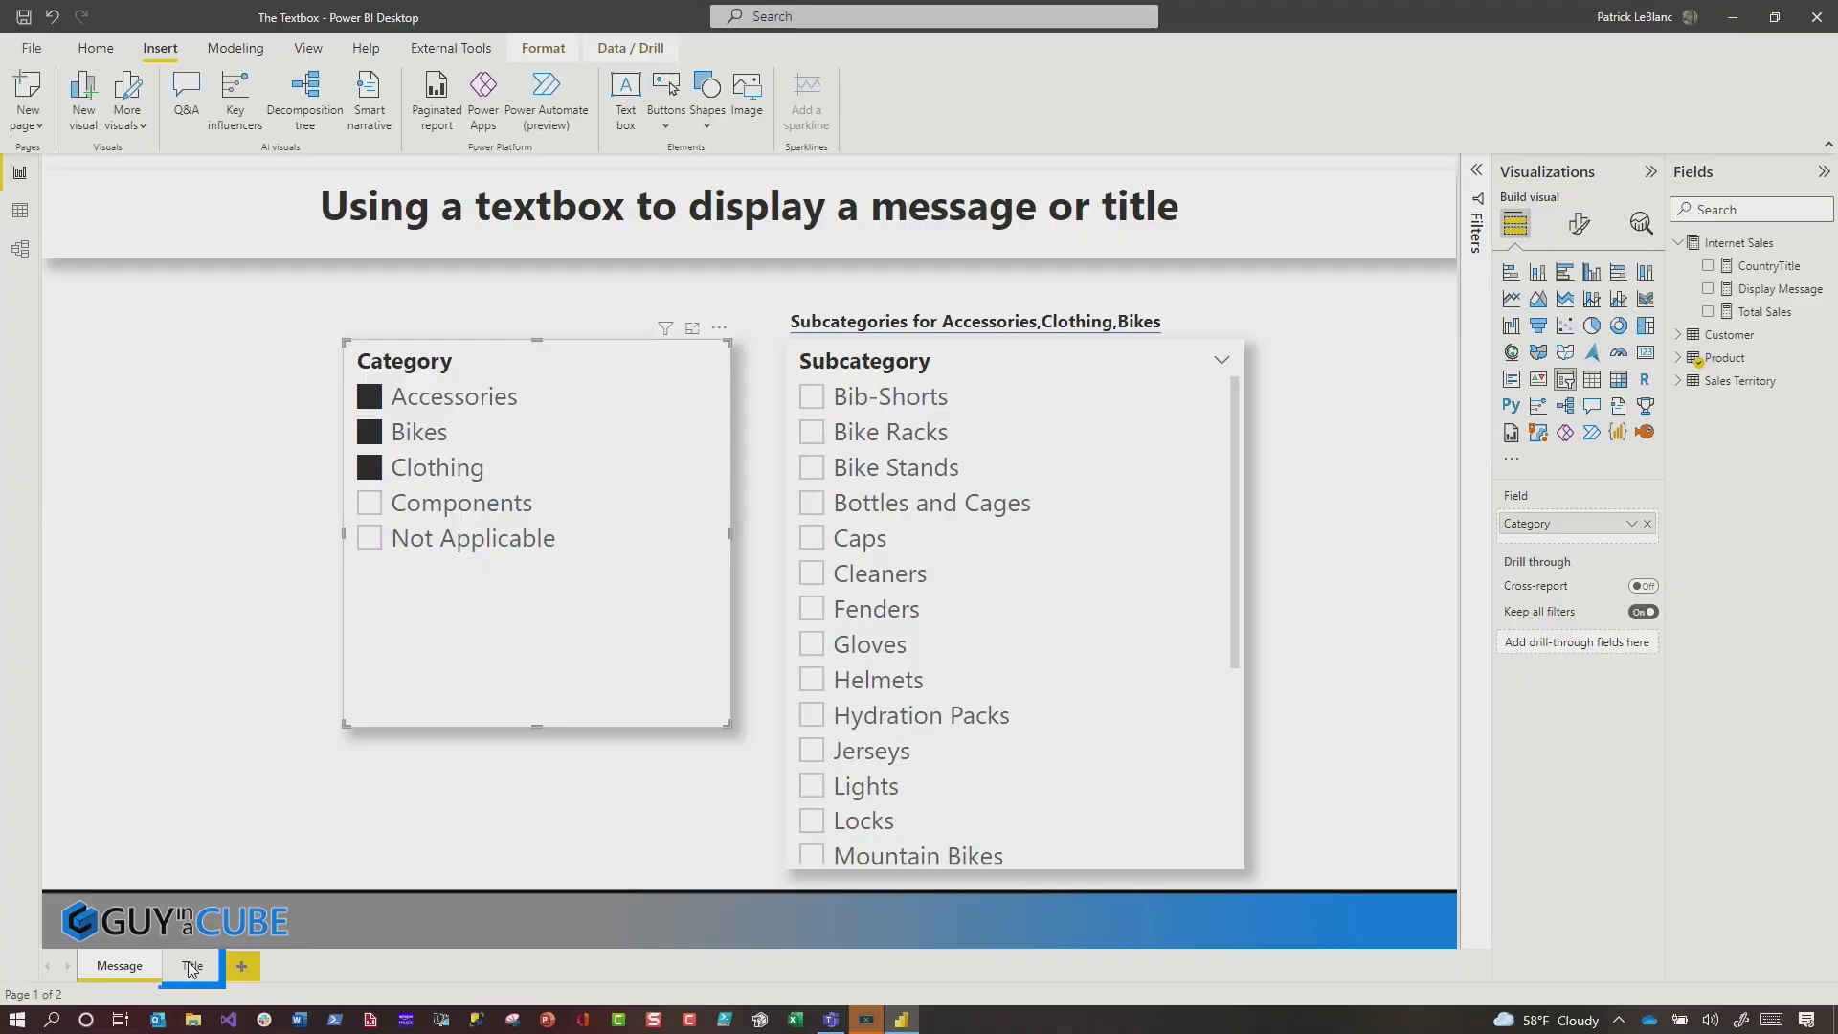
Step: On the Title page, step the country slicer through France, Canada, Australia, ending on Germany
left_click(188, 969)
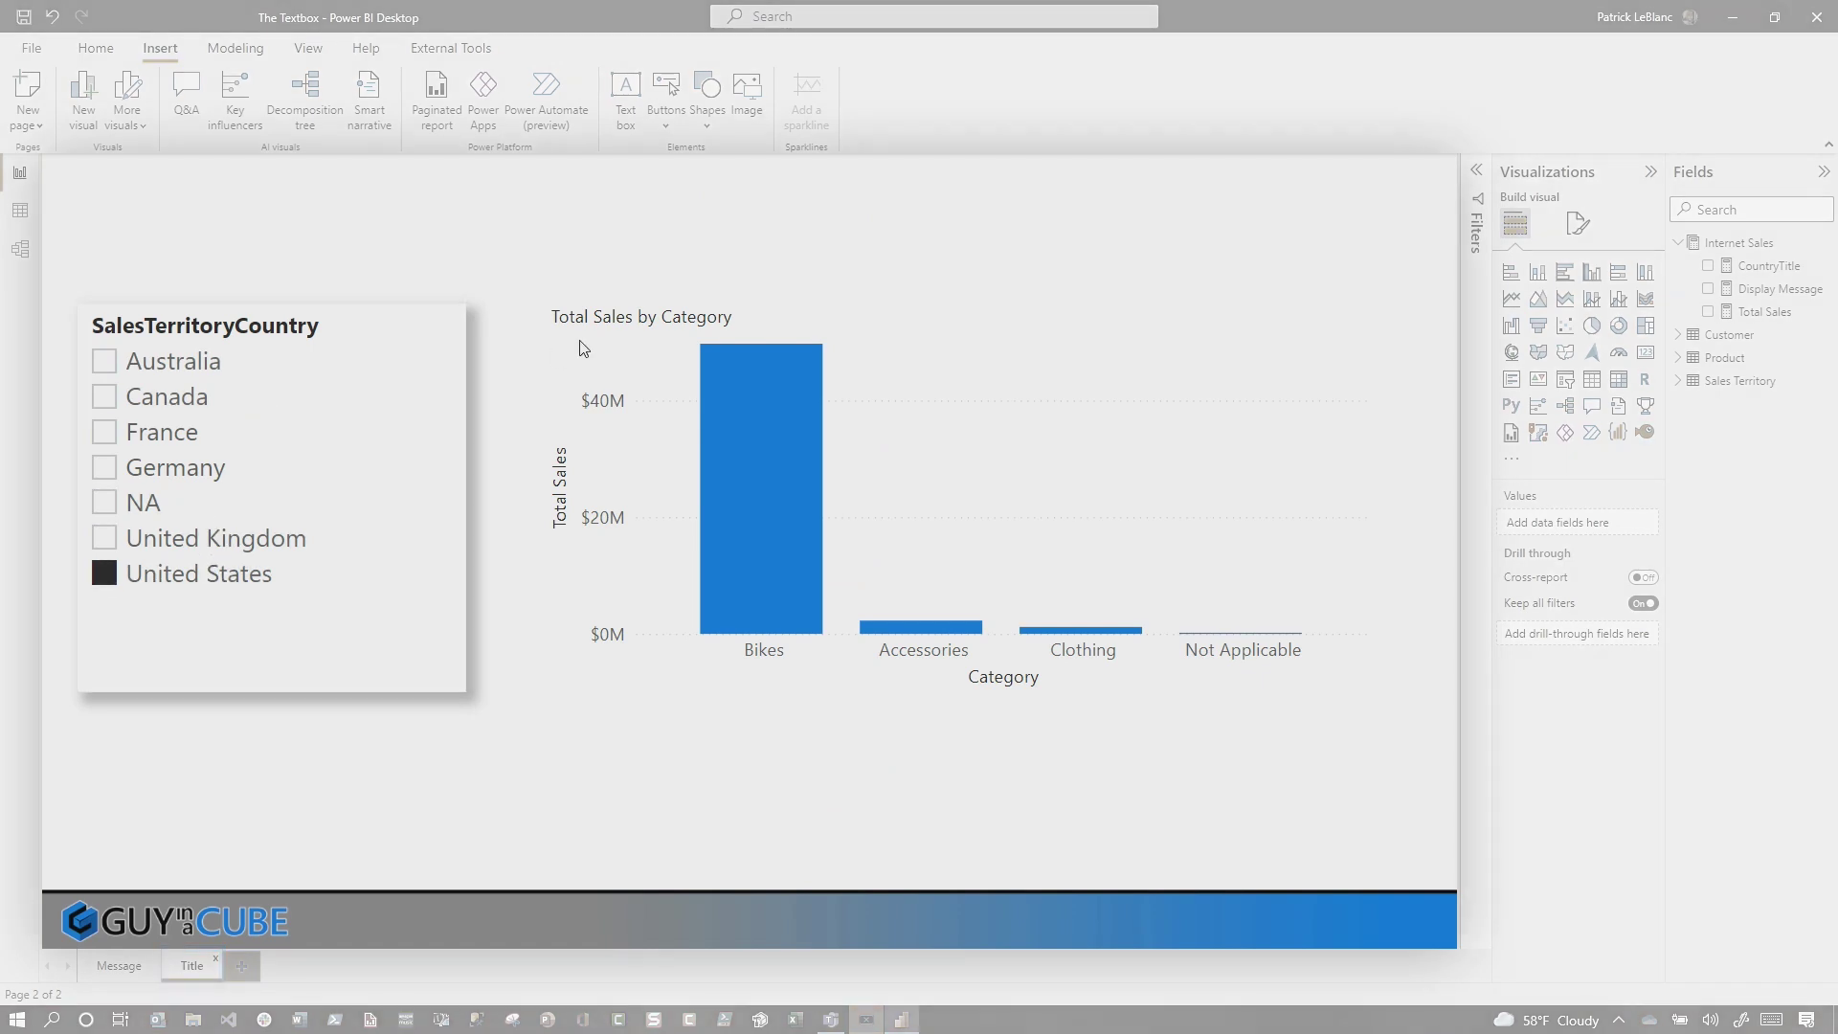
left_click(140, 432)
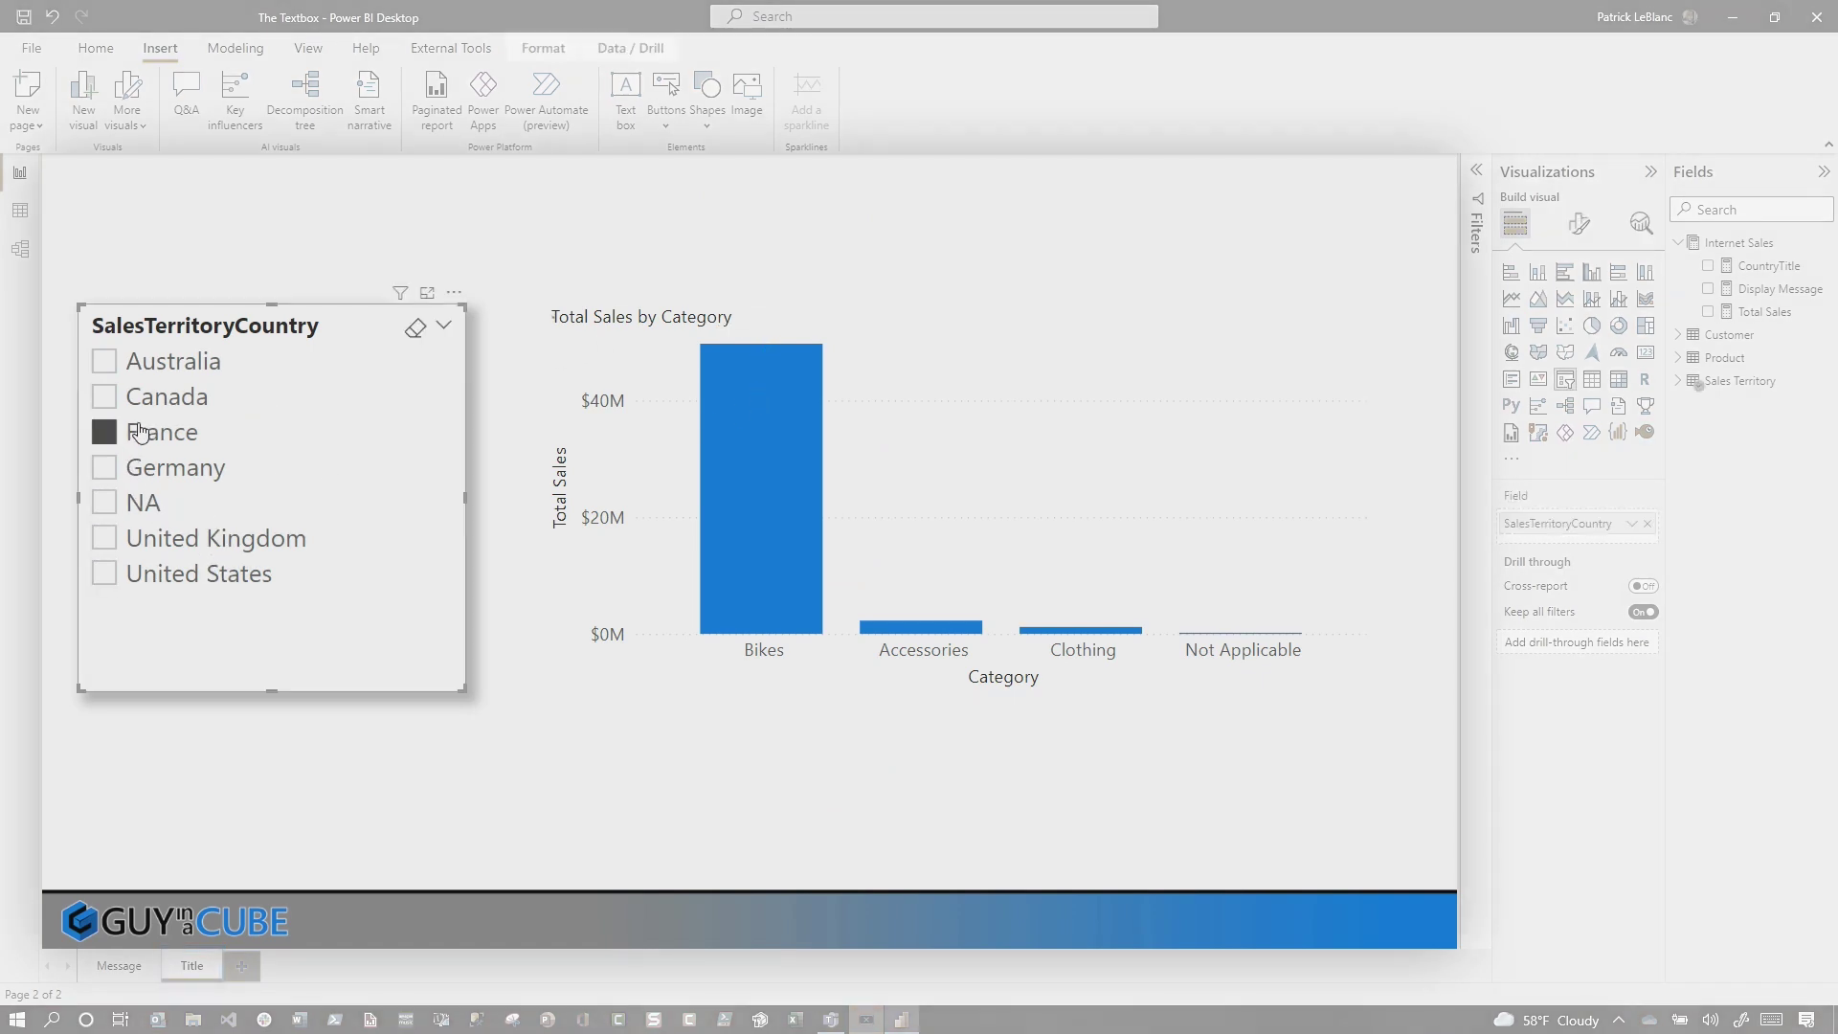
left_click(163, 413)
left_click(172, 367)
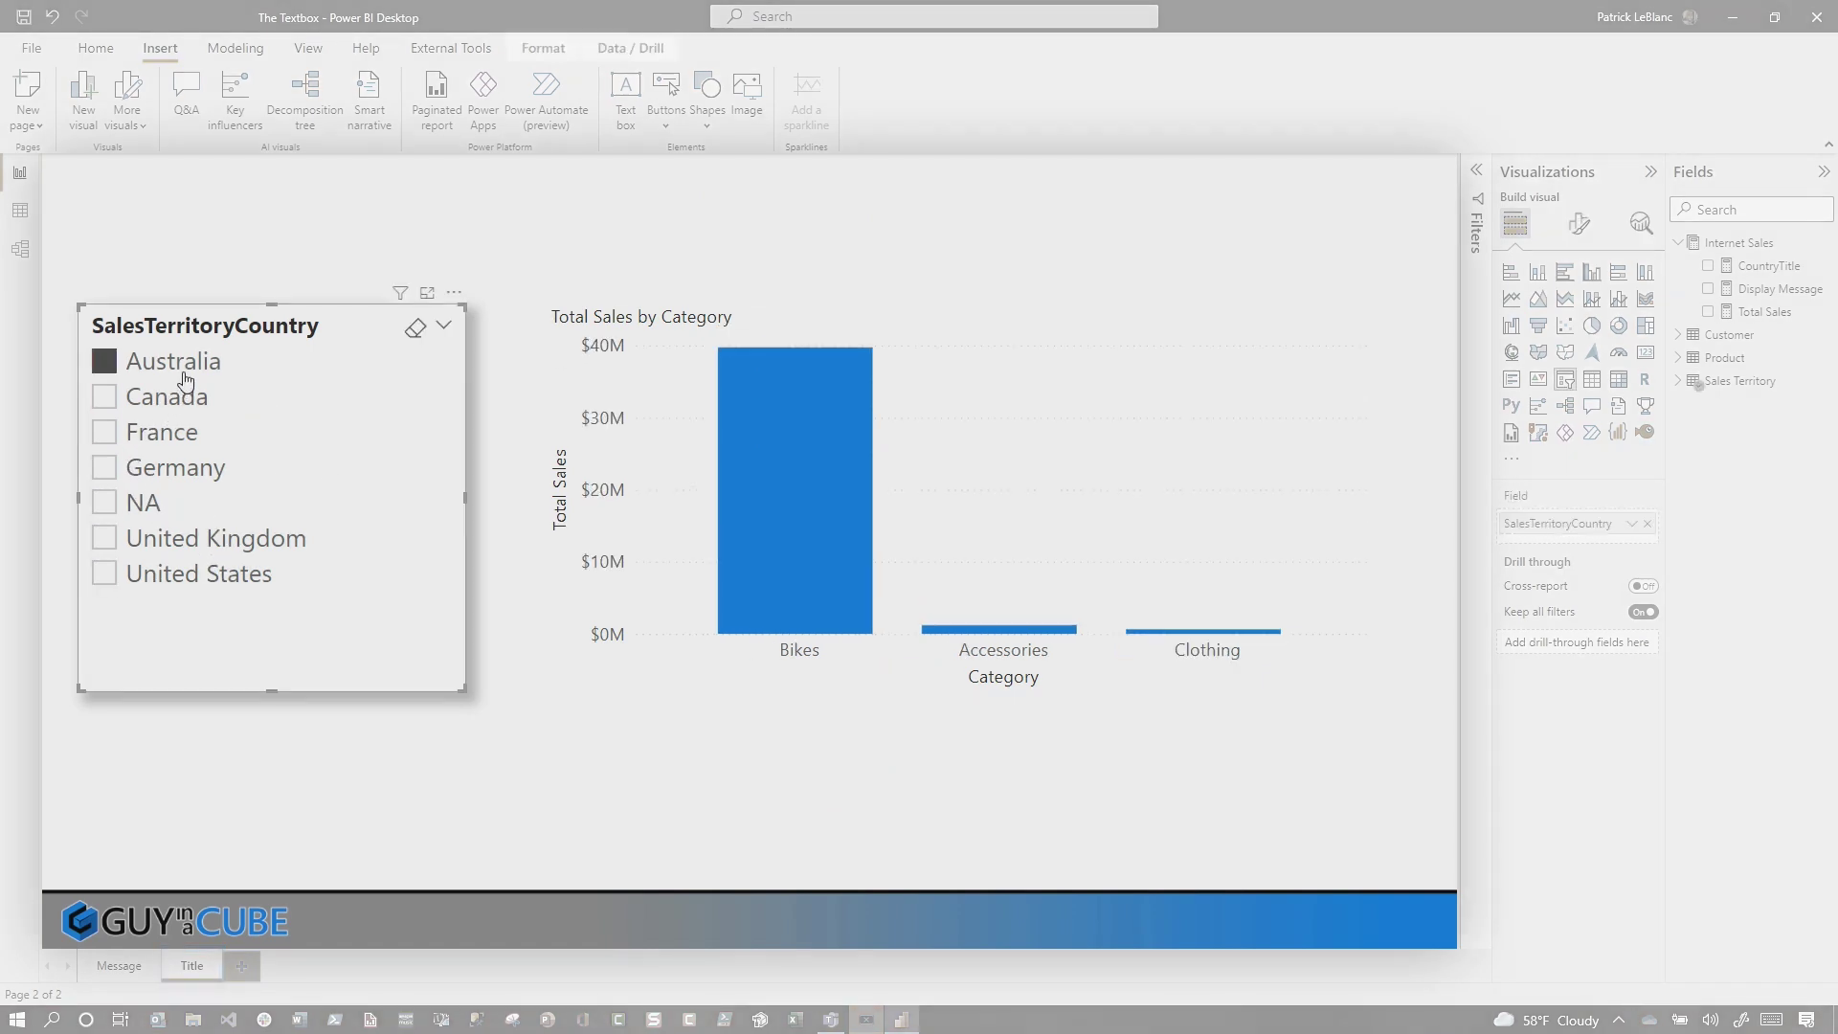
left_click(178, 474)
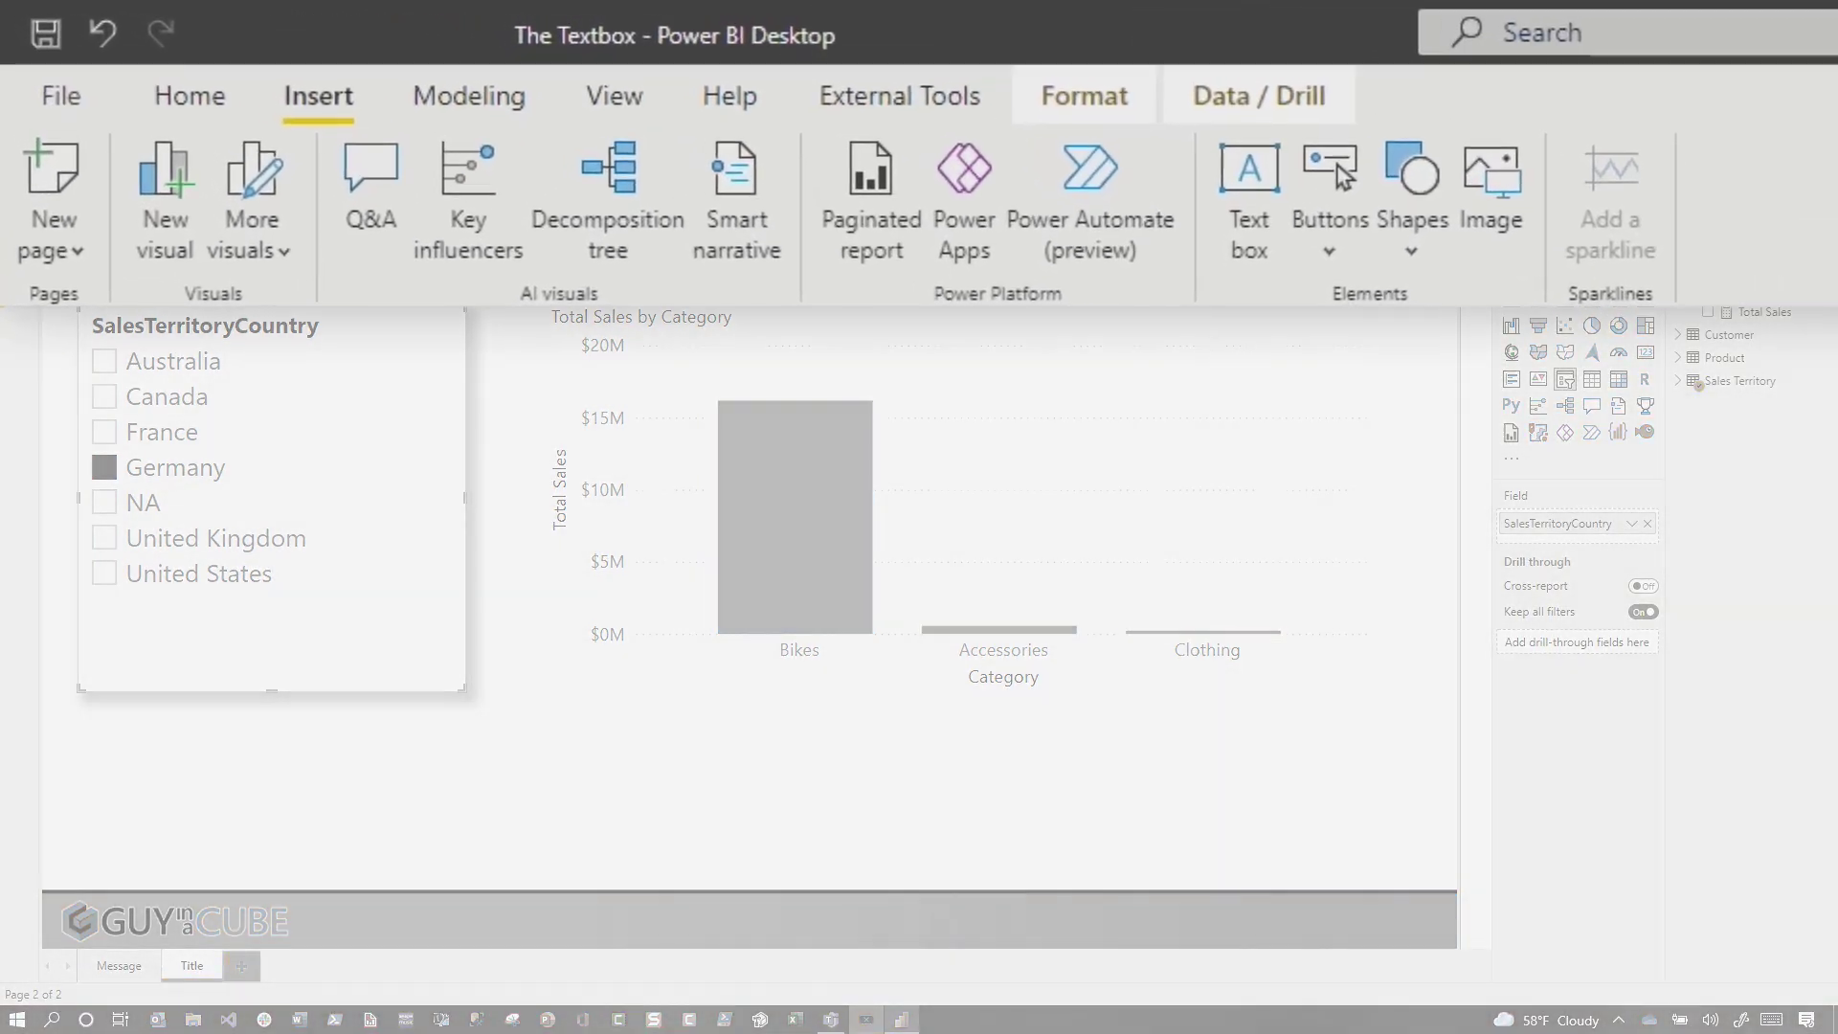
Step: Add a text box stretched across the top of the page for a dynamic value
left_click(1249, 203)
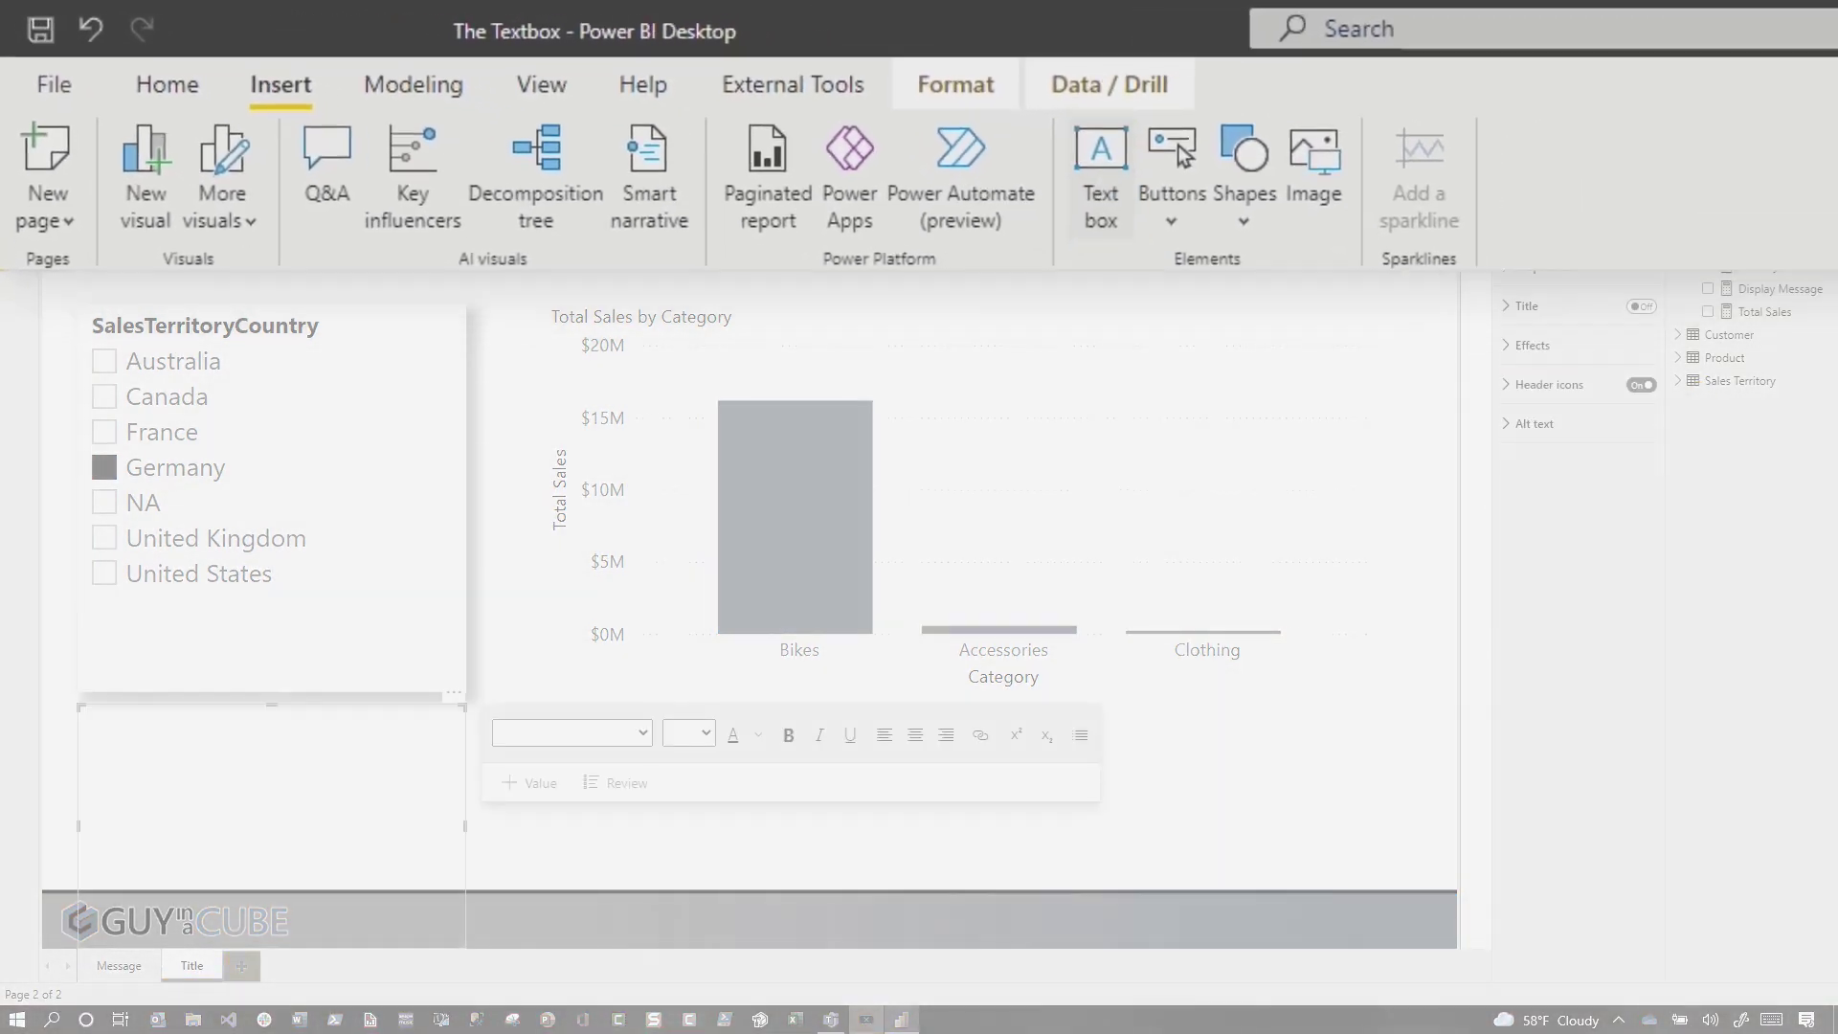
left_click_drag(455, 711, 482, 152)
left_click_drag(491, 398, 1453, 284)
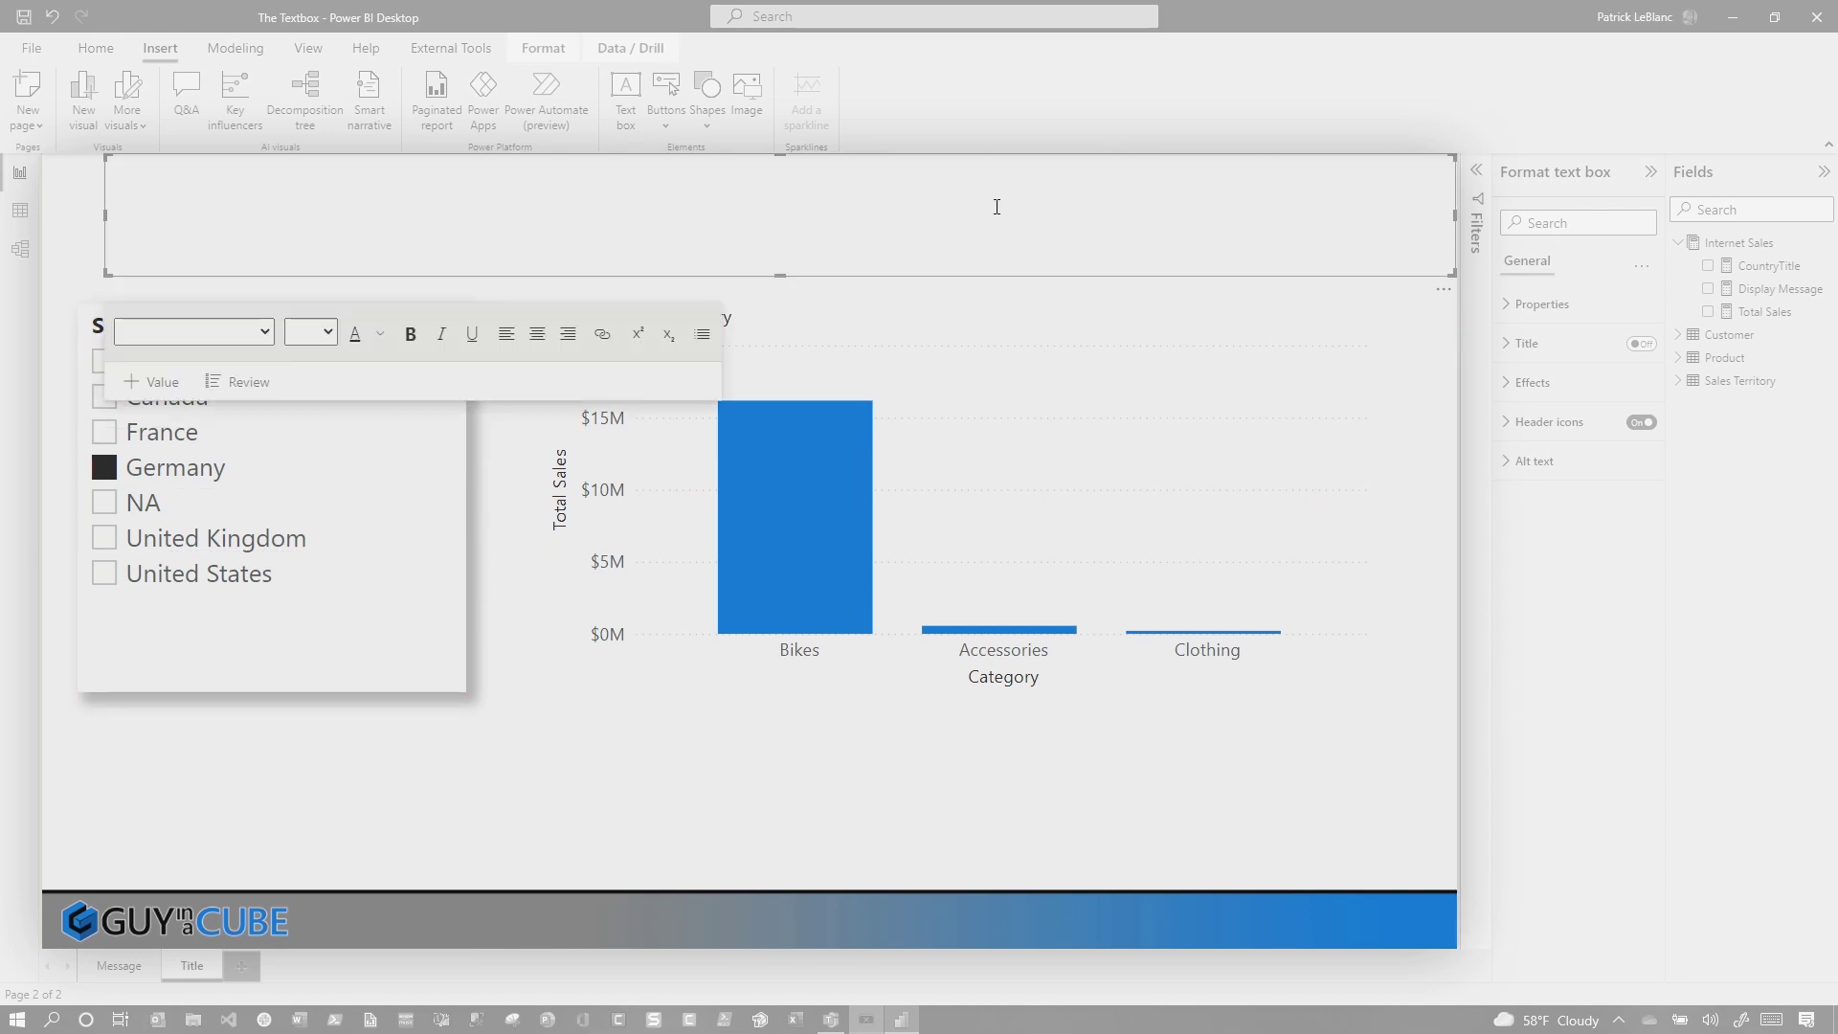
left_click(150, 383)
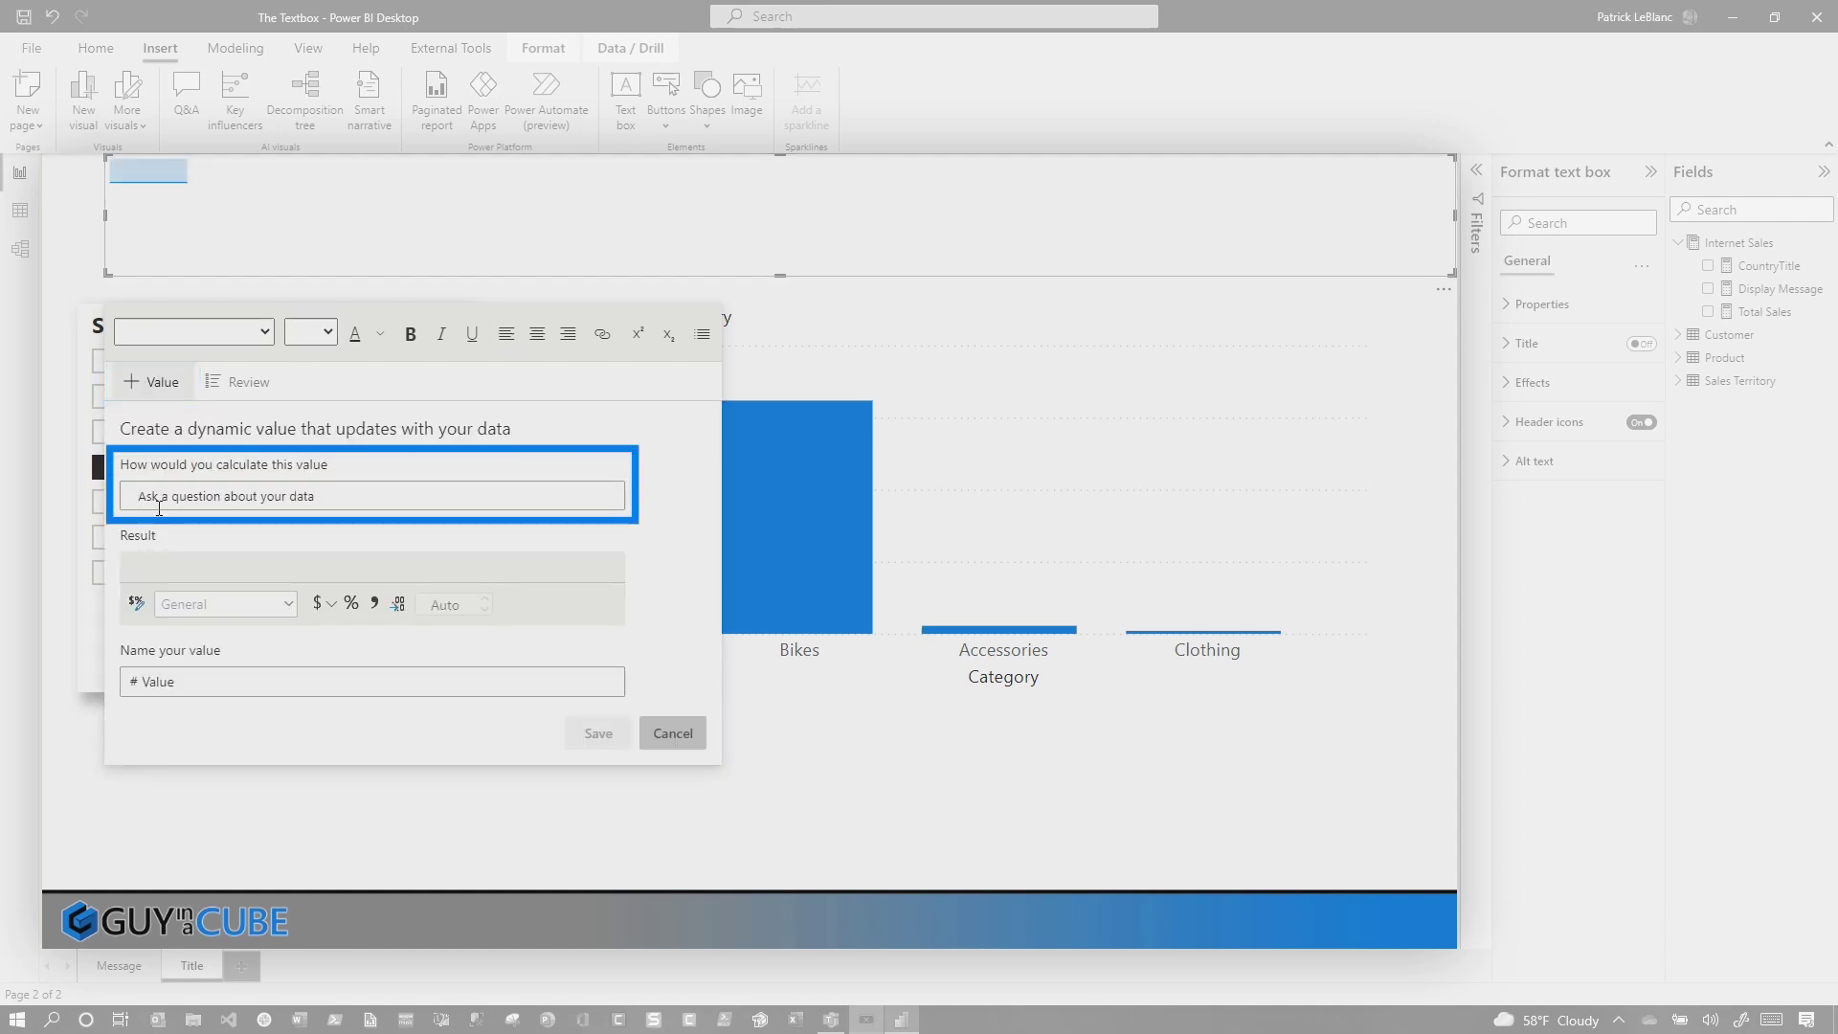
Step: Insert the CountryTitle measure as the text box's dynamic value
type("country")
left_click(155, 555)
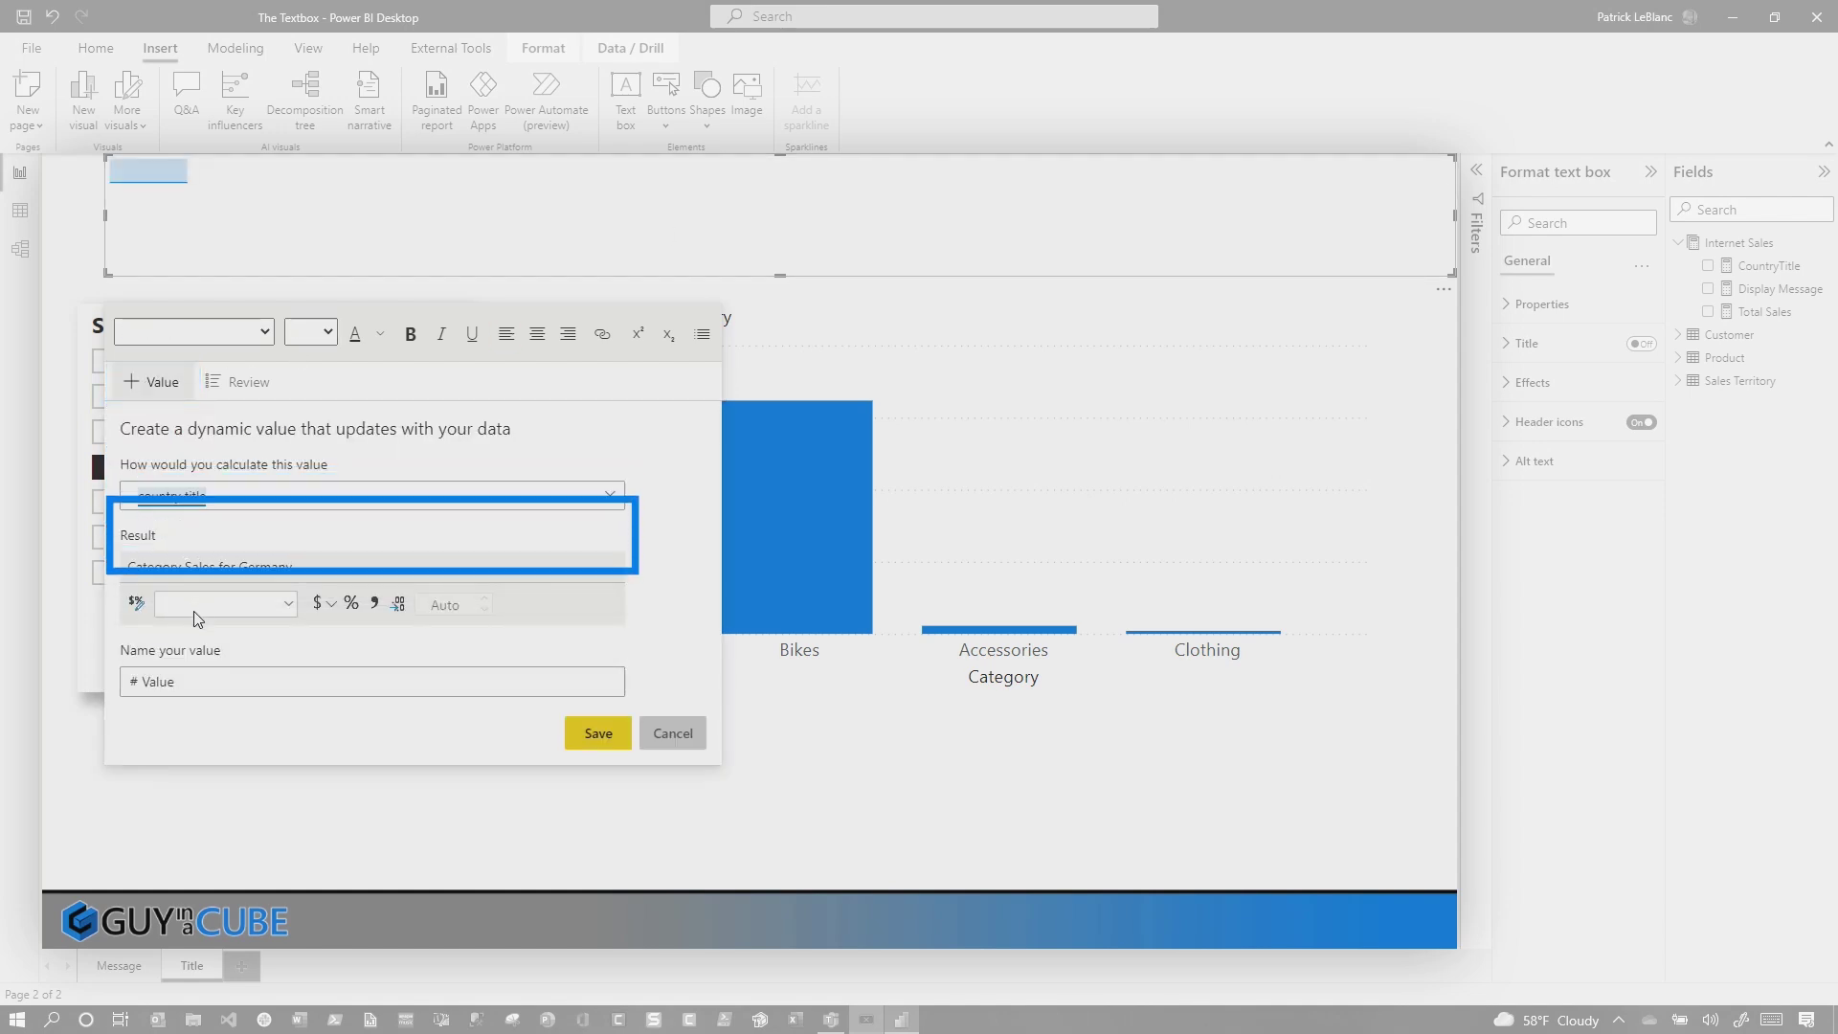
left_click(594, 734)
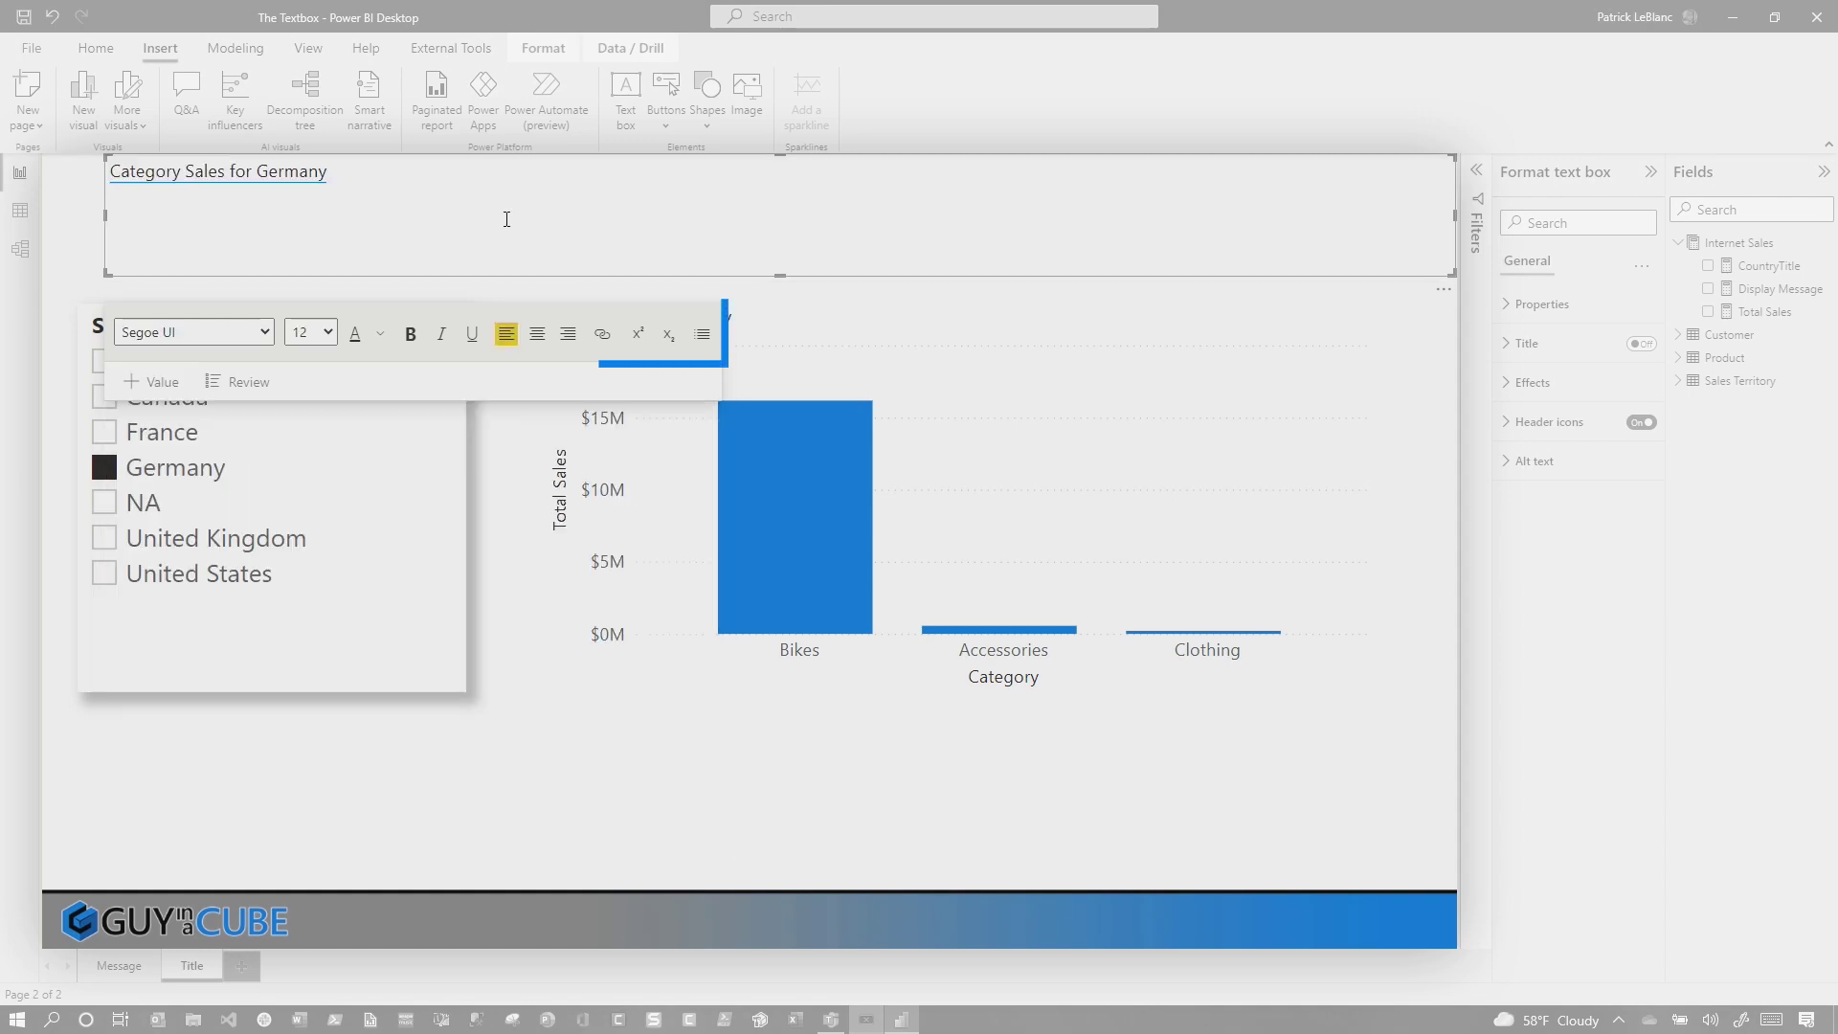
Step: Centre the title at size 32, shorten its box, and filter the page to France
key("ctrl+a")
left_click(535, 335)
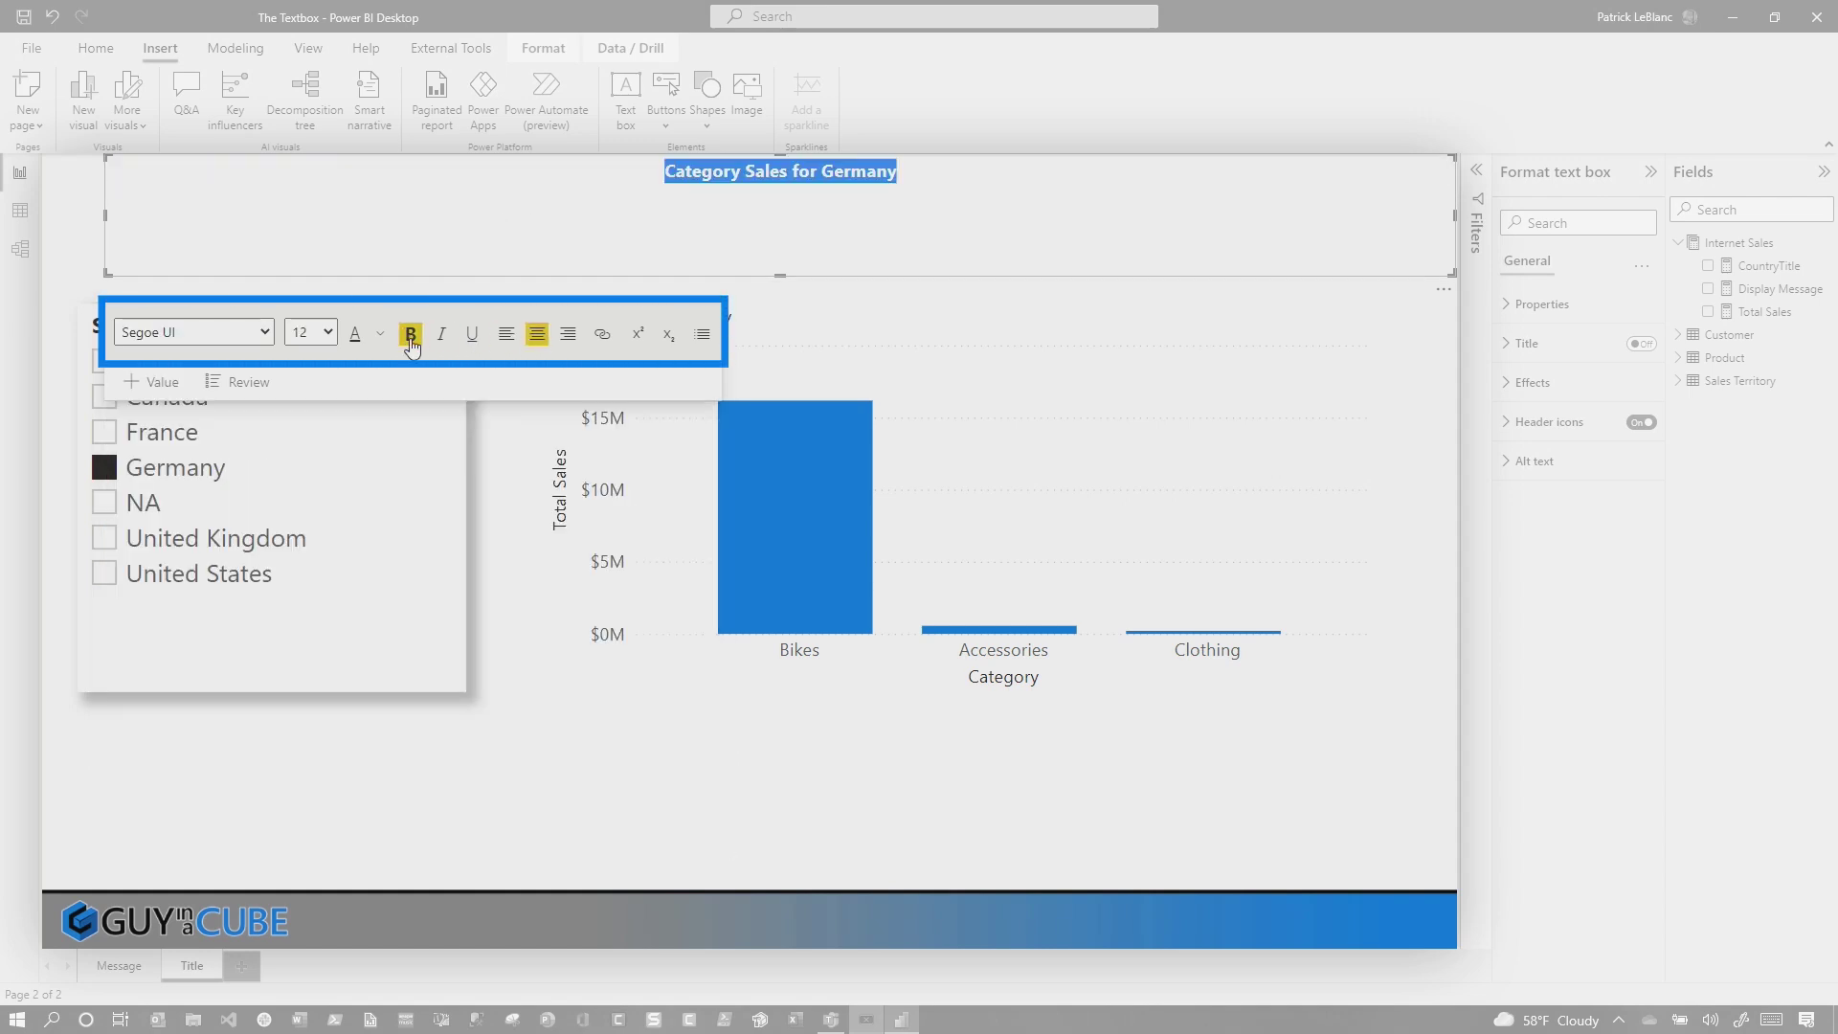
left_click(325, 332)
left_click(296, 599)
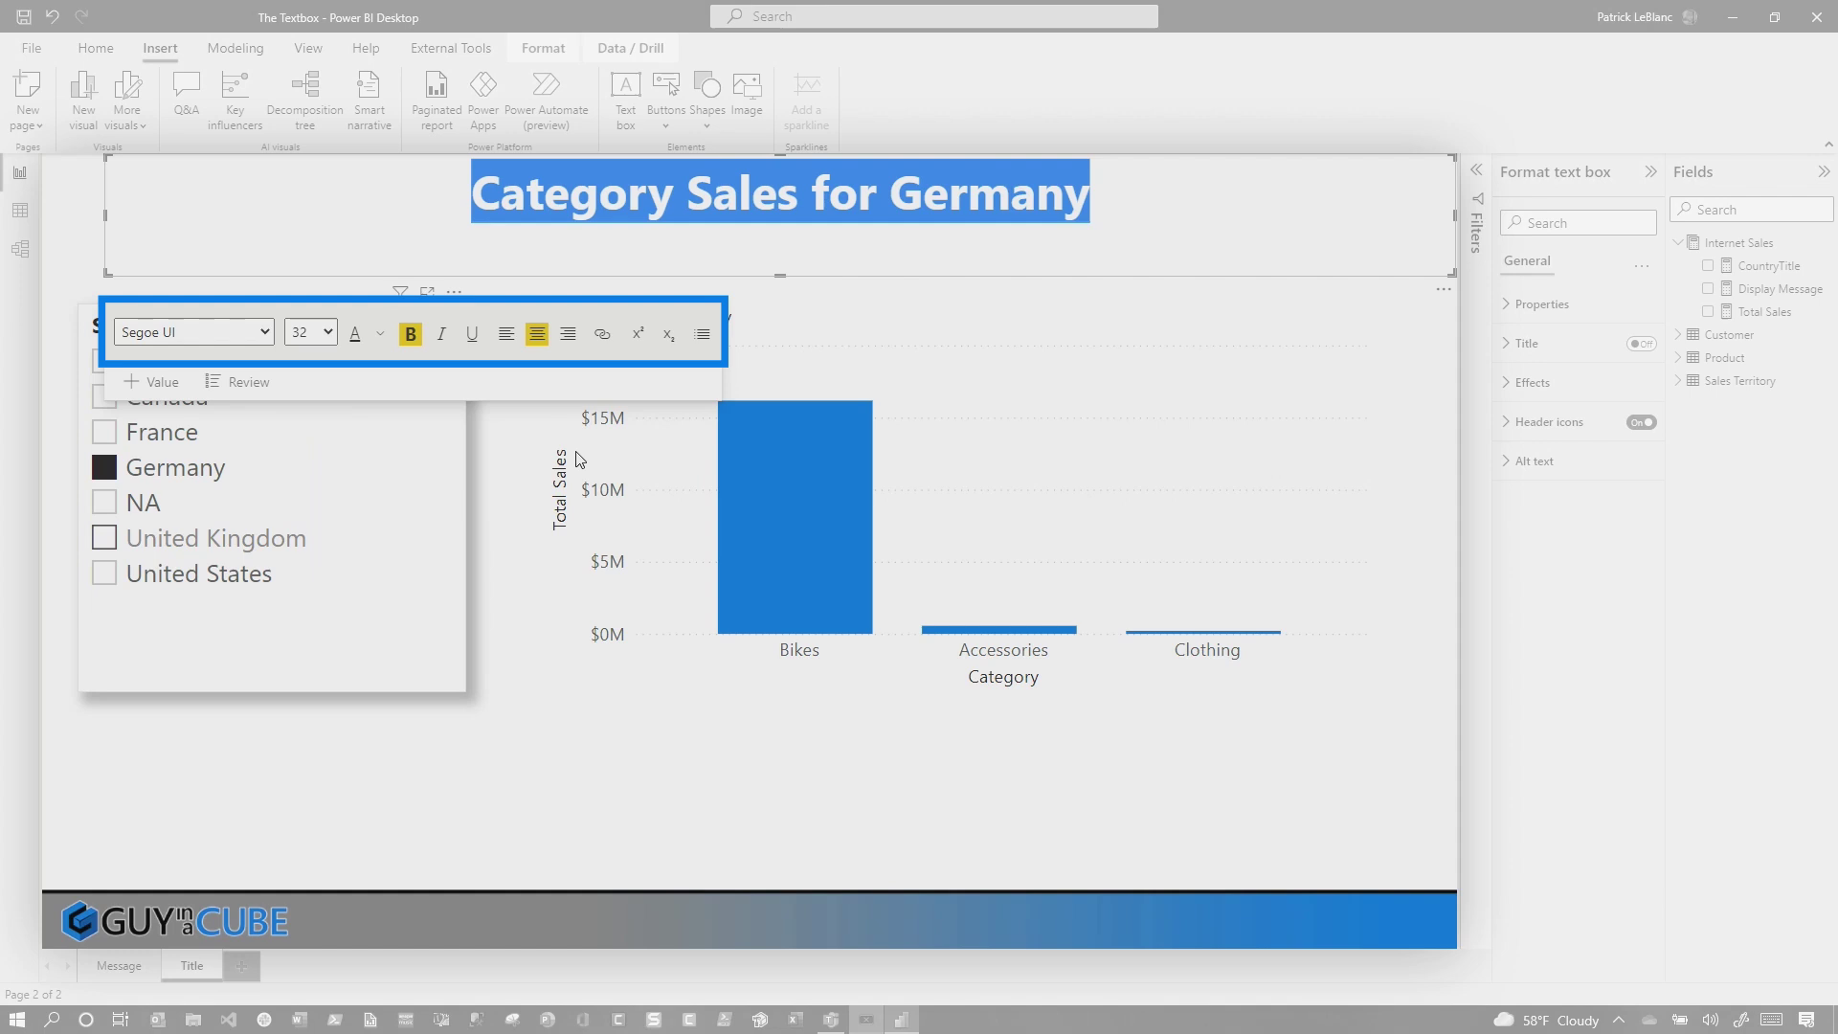
left_click_drag(786, 271, 800, 218)
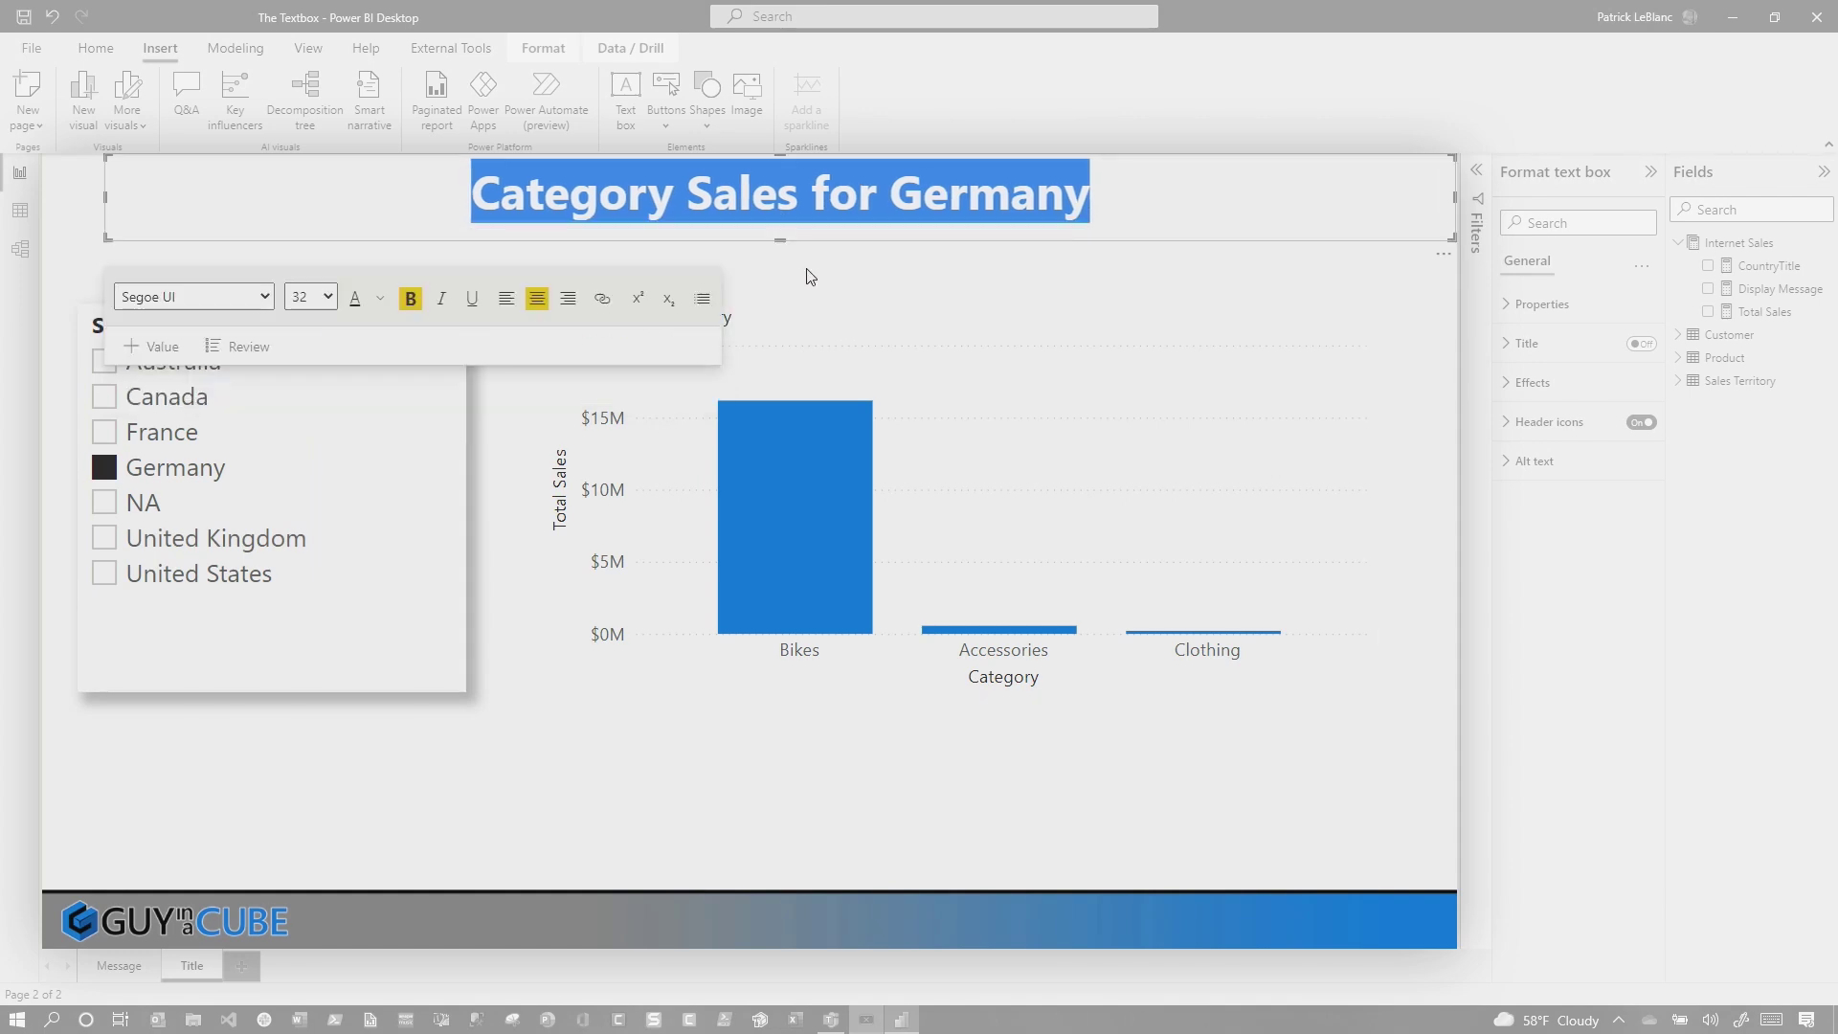
left_click(158, 433)
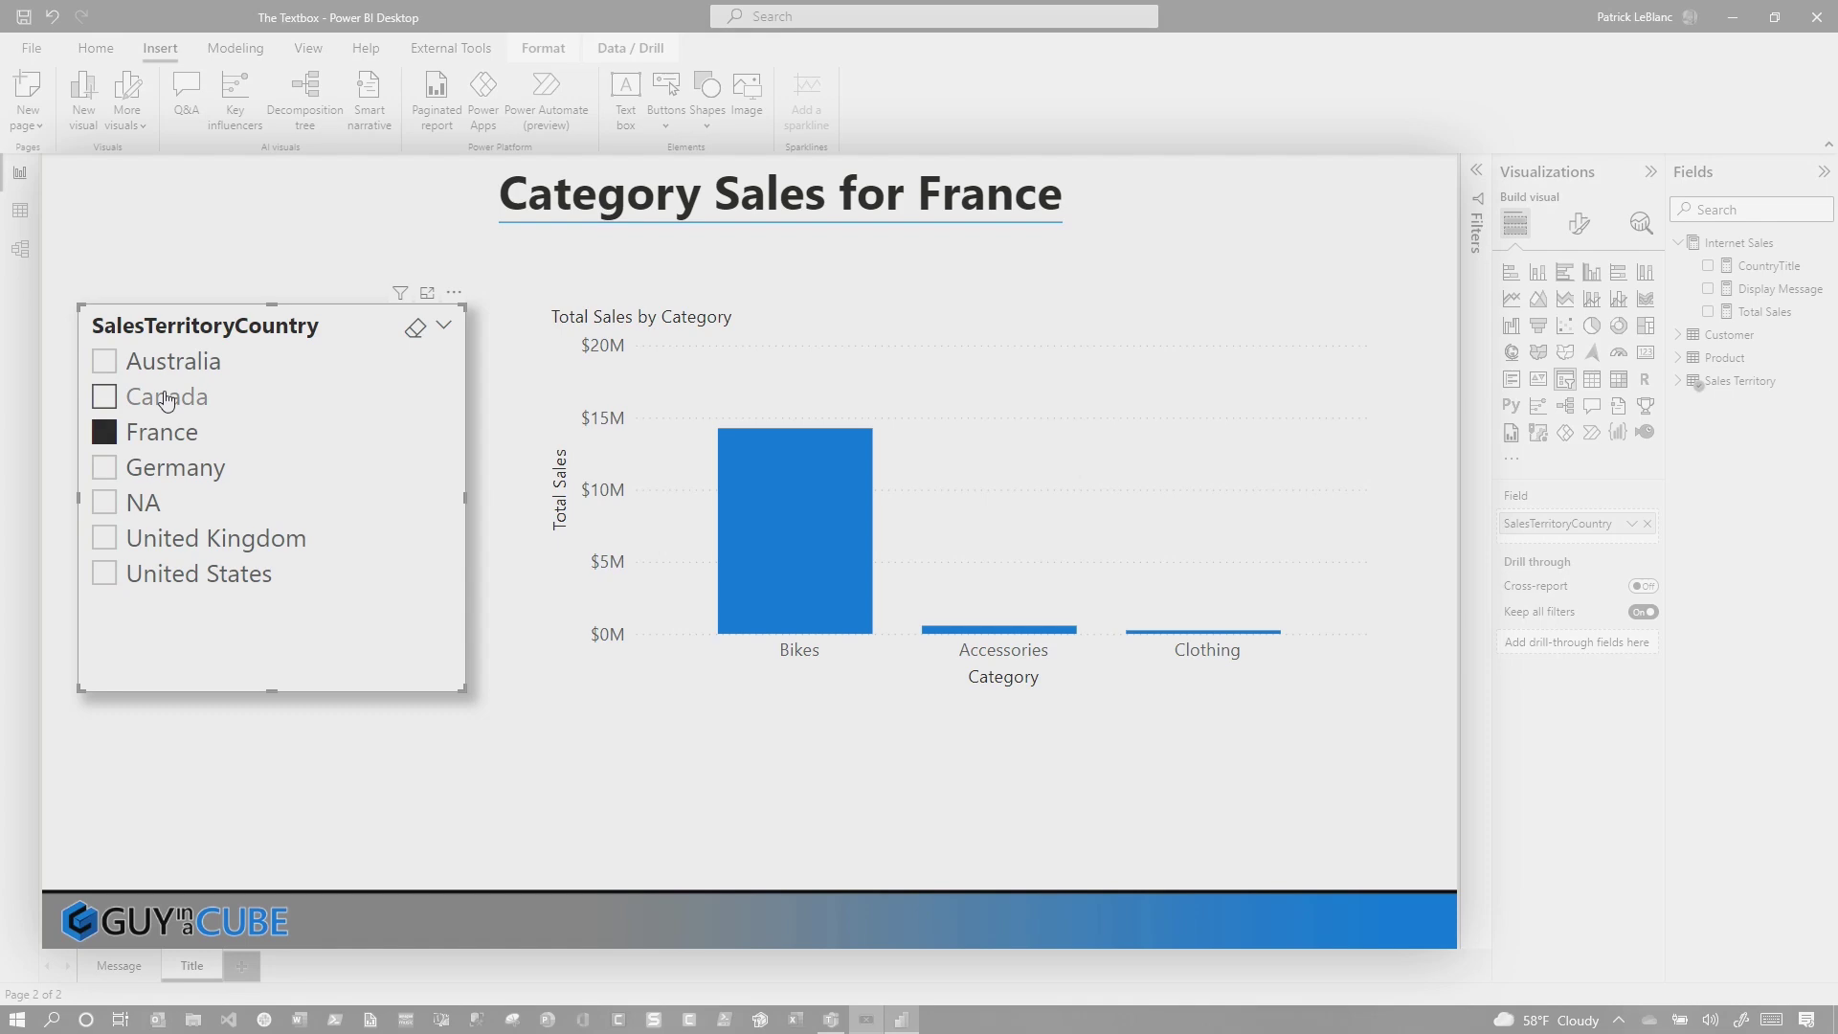
Step: Switch the country slicer through Canada and Australia, ending on NA
left_click(166, 400)
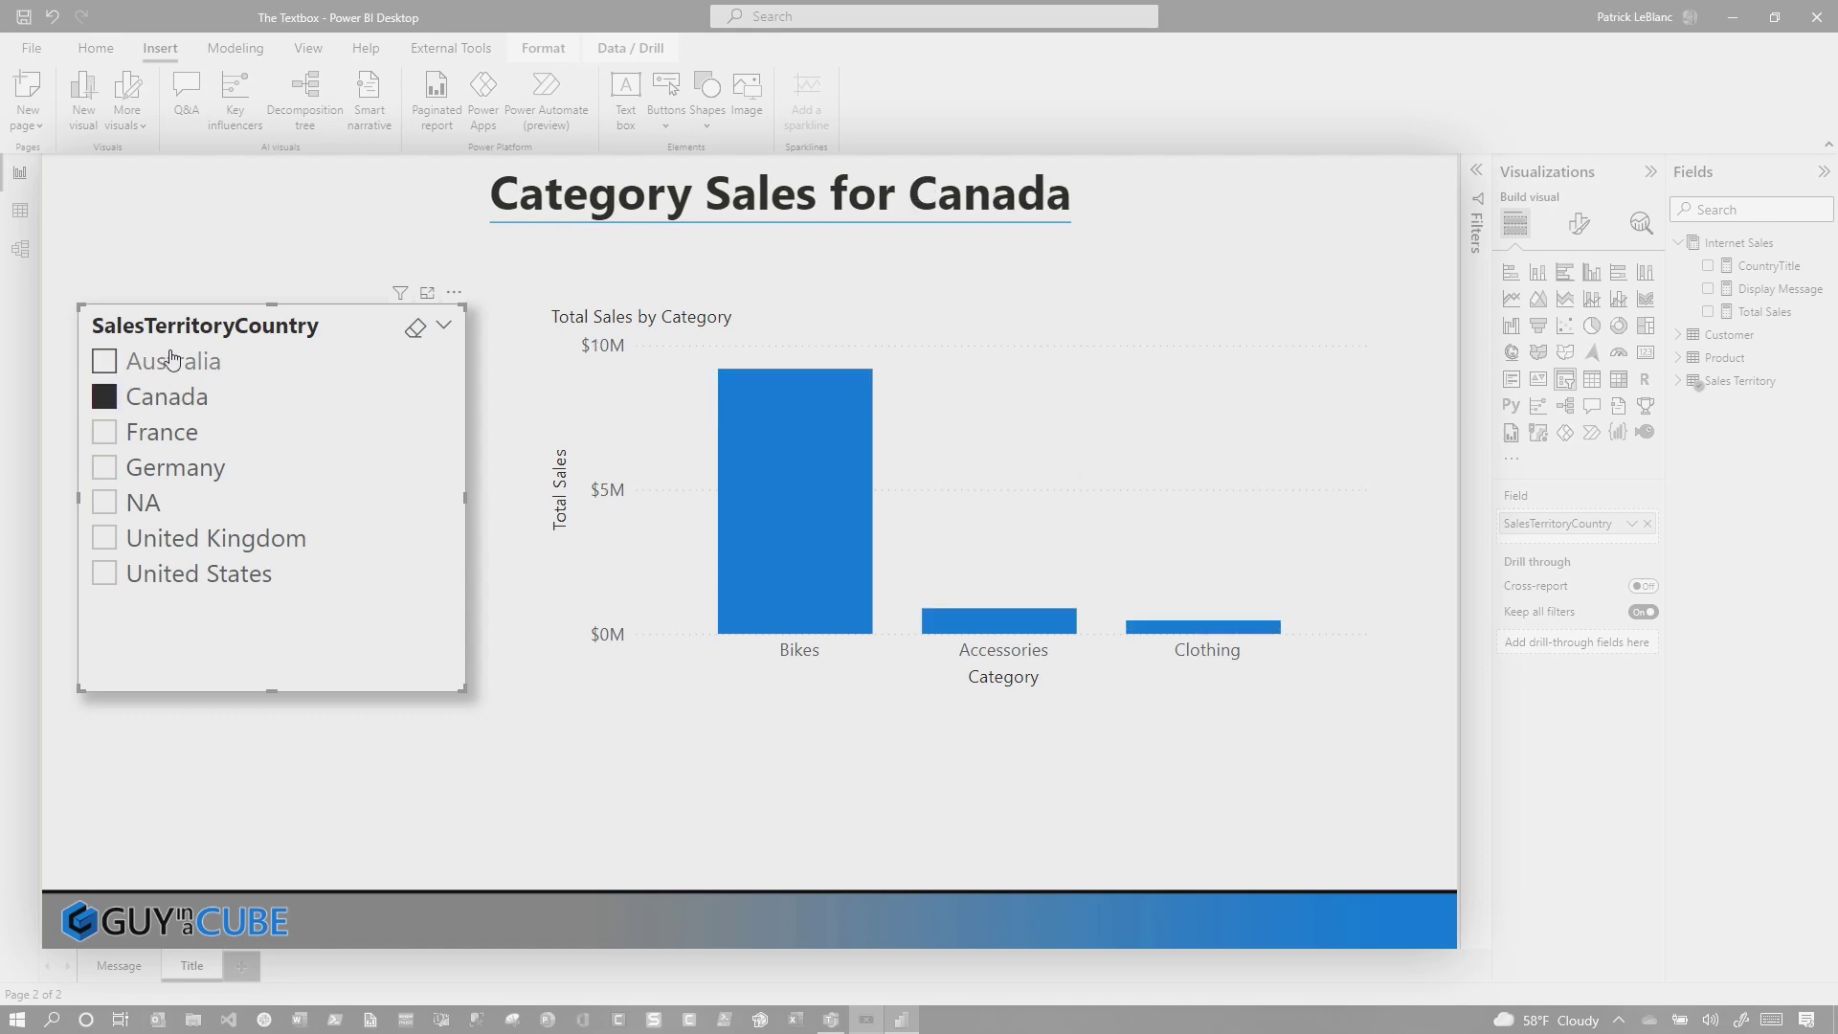
left_click(172, 360)
left_click(151, 504)
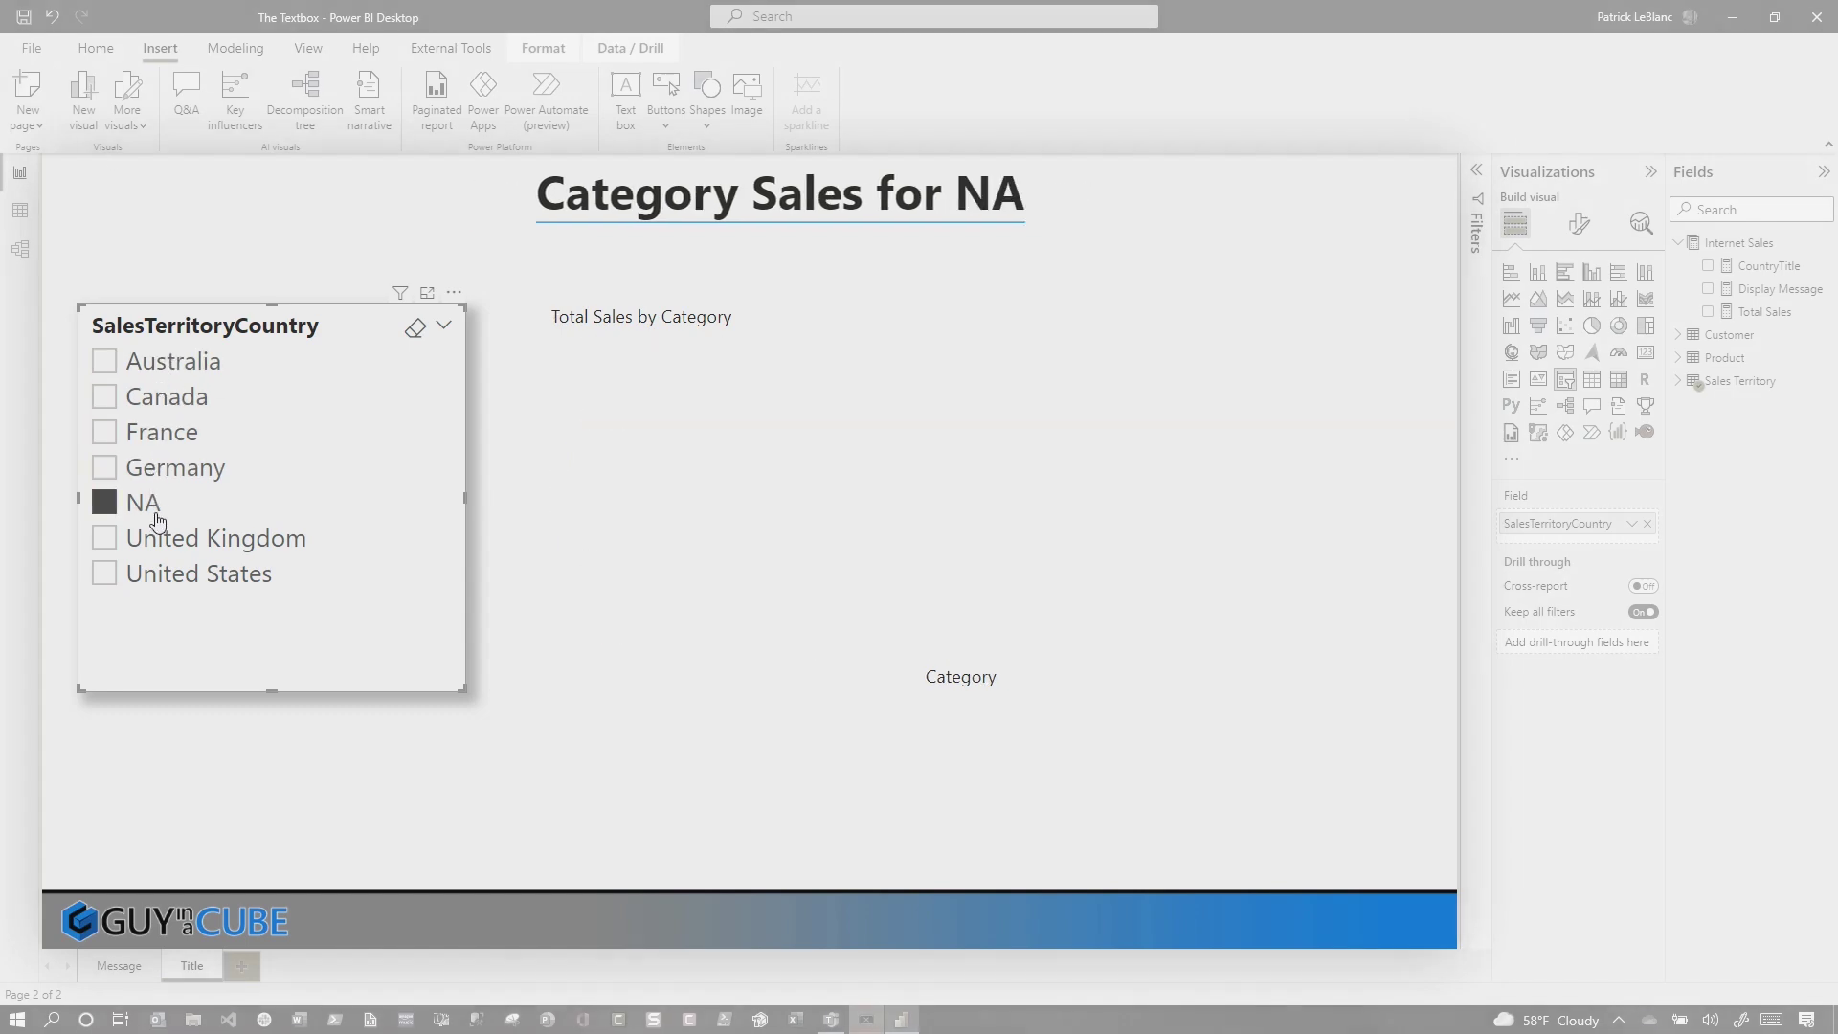